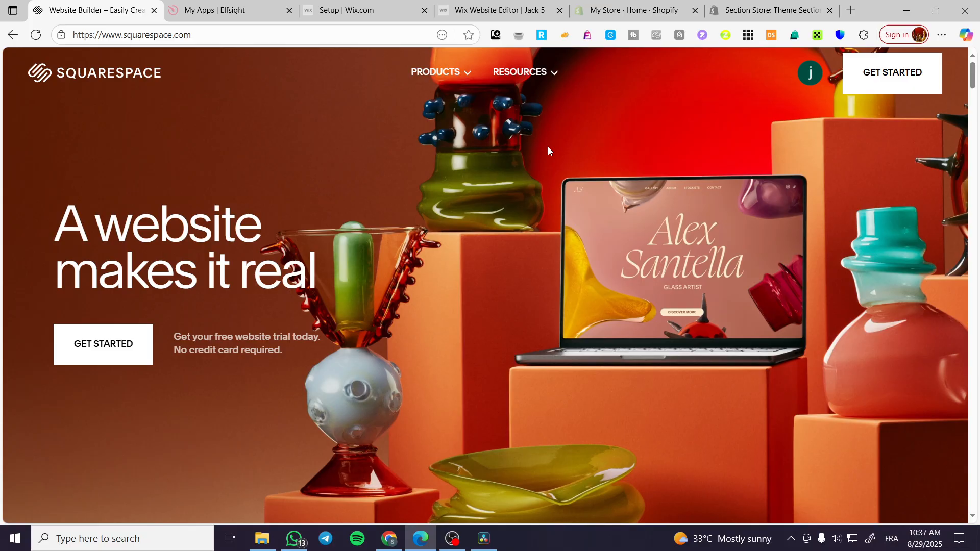
Open the account dashboard and enter the viola-plane-skw9 website
left_click(817, 73)
left_click(850, 154)
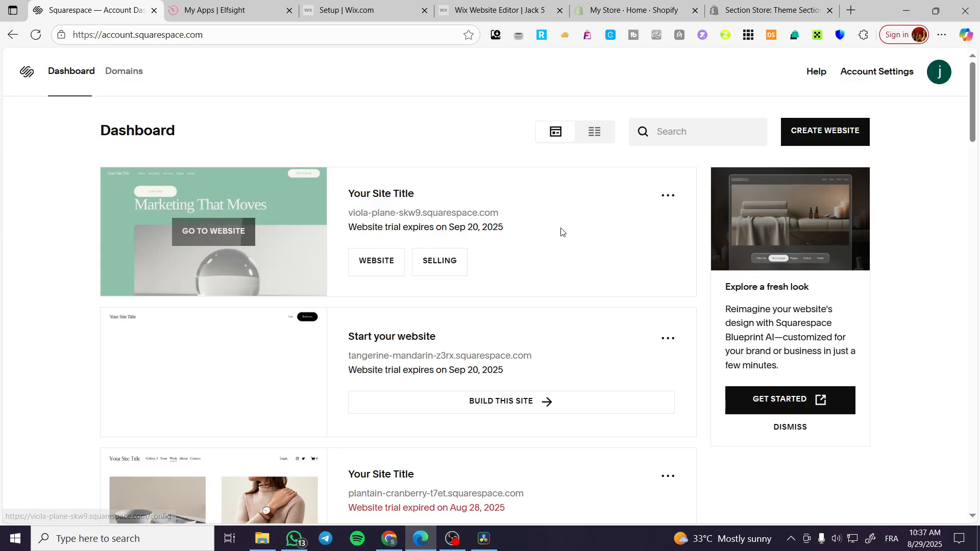
left_click(226, 234)
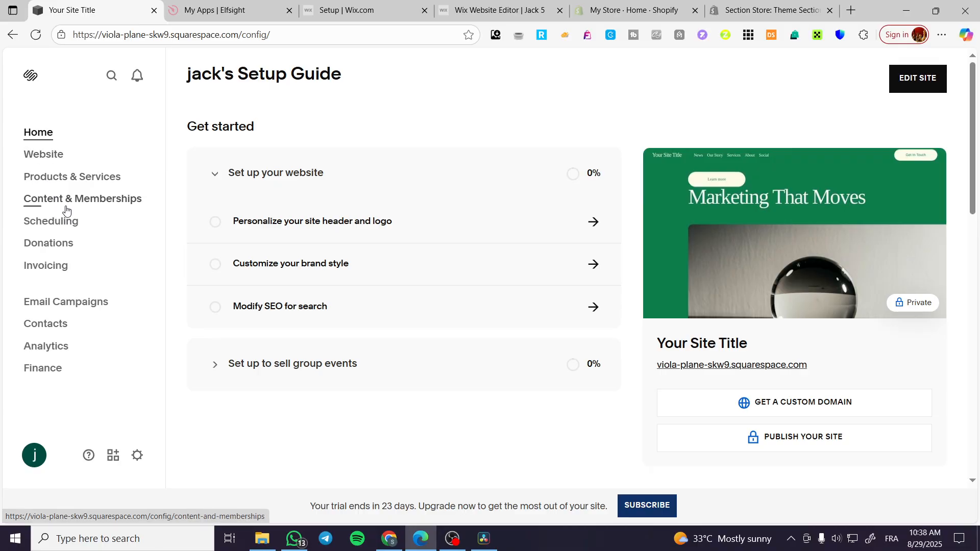
Look through the Email Campaigns and Selling Tools pages for a pop-up feature
left_click(79, 306)
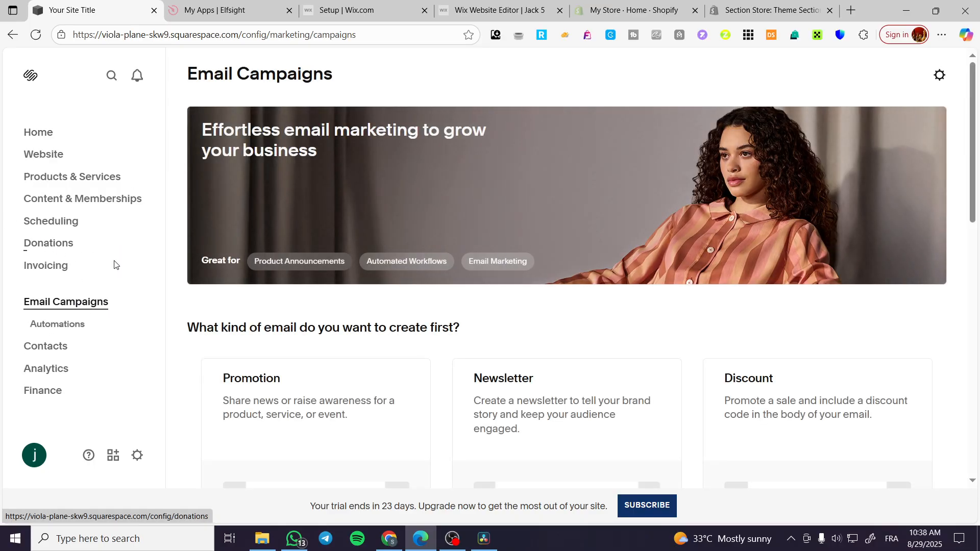
scroll(485, 308, "down", 7)
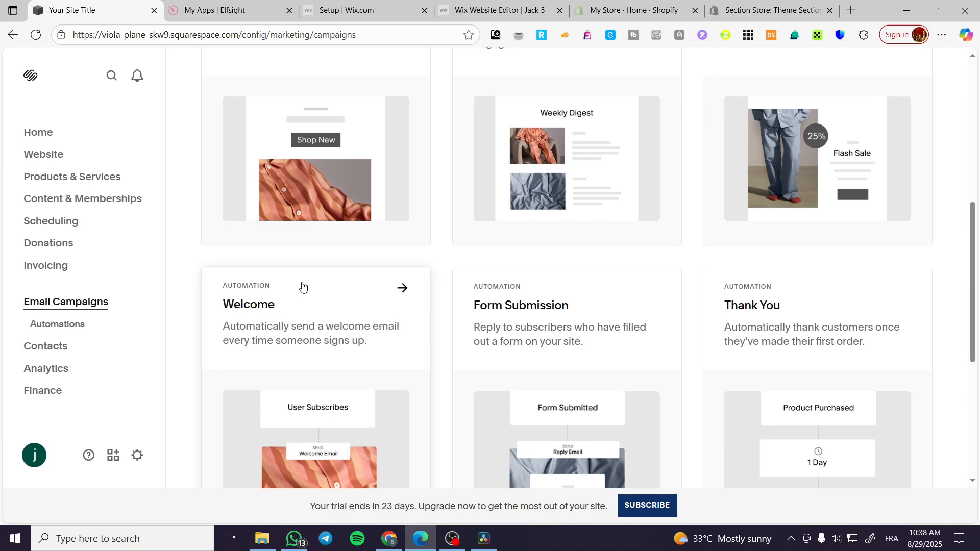
scroll(302, 286, "down", 6)
scroll(302, 286, "up", 10)
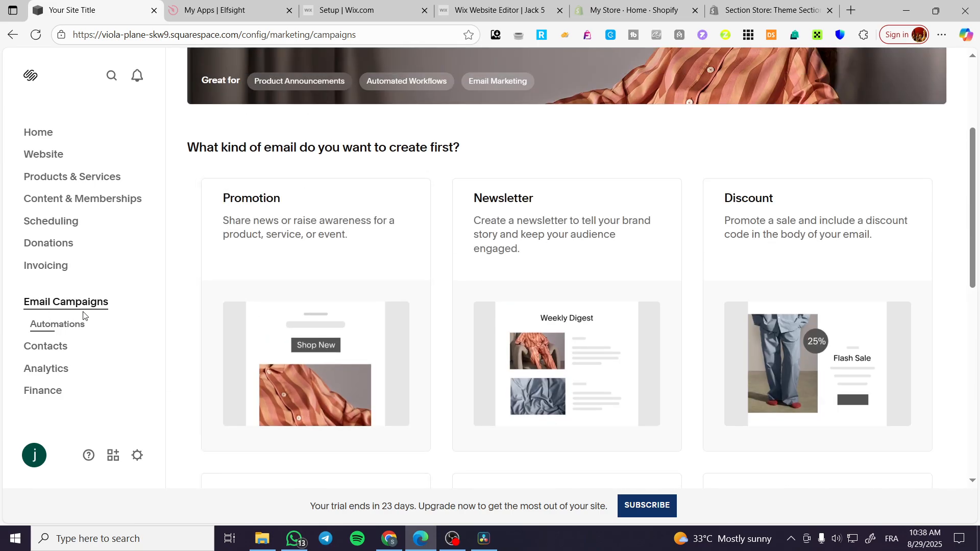
left_click(81, 185)
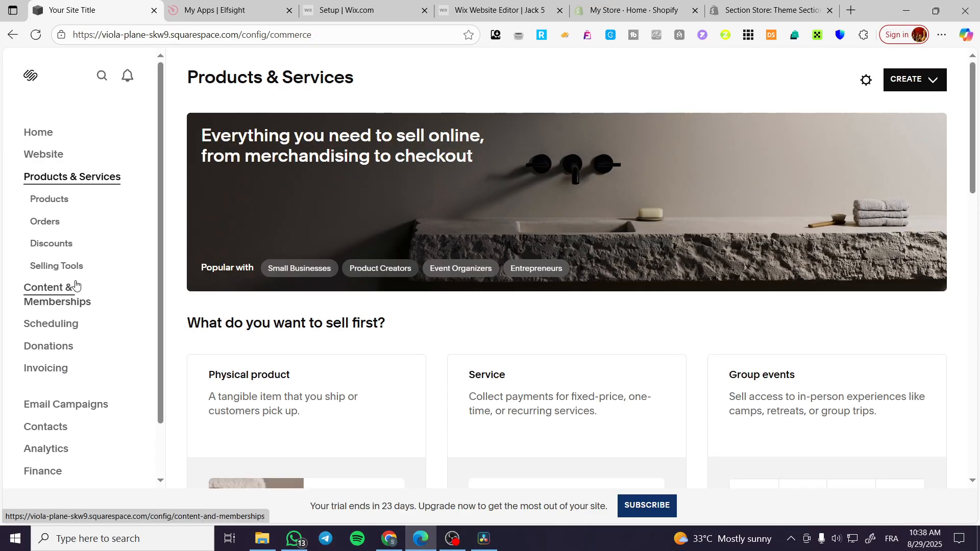
left_click(73, 269)
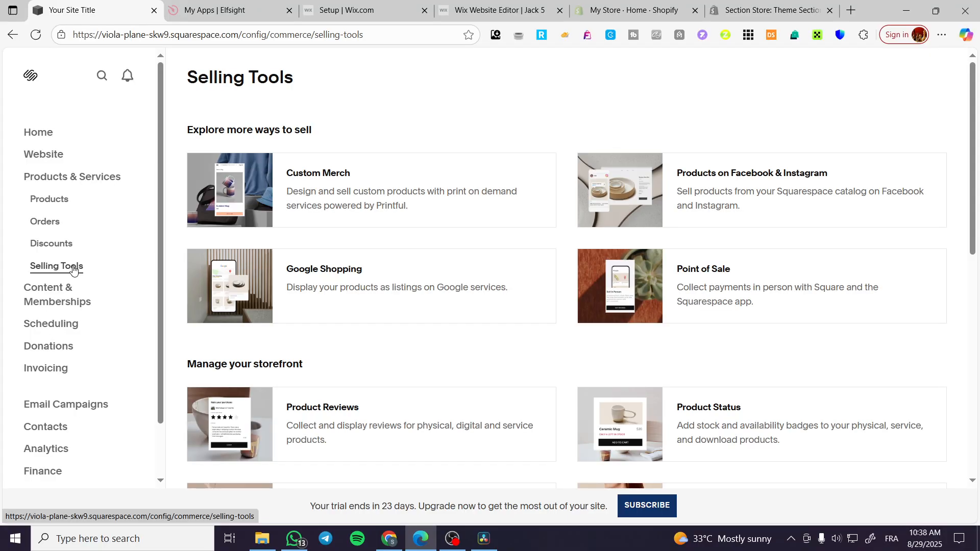
scroll(673, 221, "down", 6)
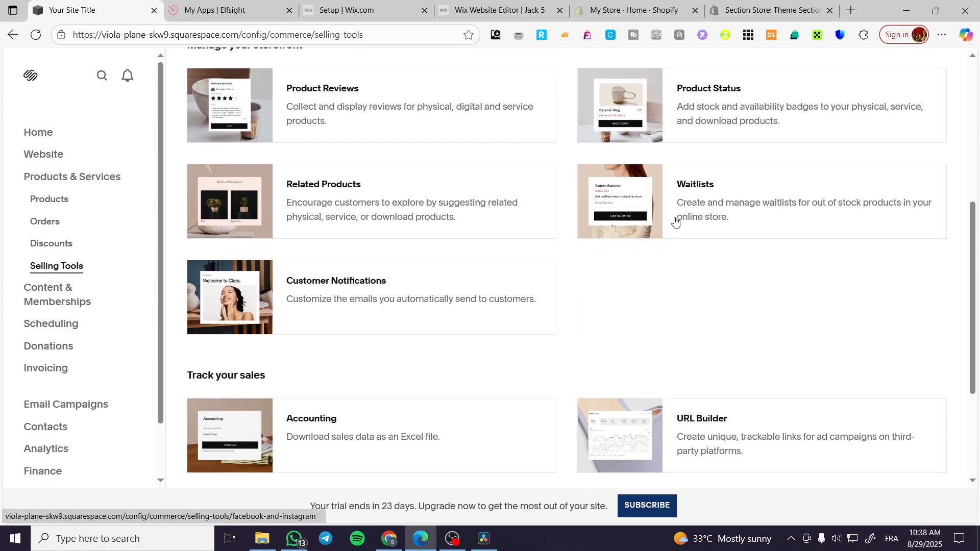
scroll(675, 221, "down", 4)
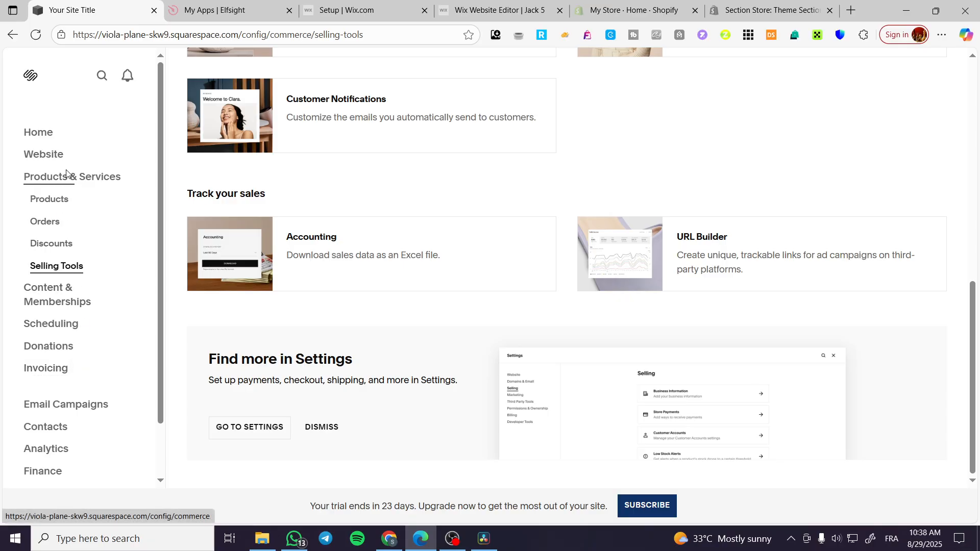
scroll(91, 365, "down", 2)
scroll(149, 365, "up", 2)
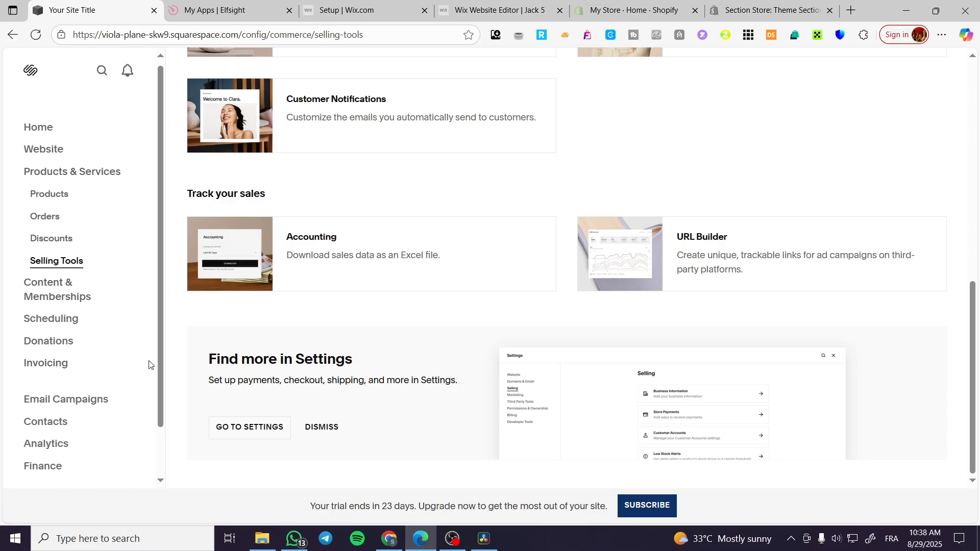
Search the site settings for "pop" and open the Promotional Pop-Up result
left_click(98, 77)
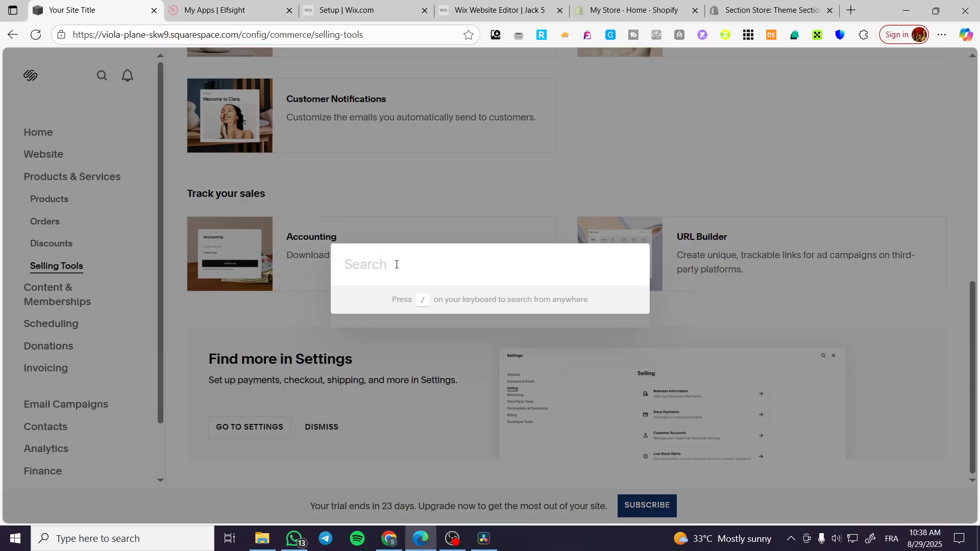
type("pop")
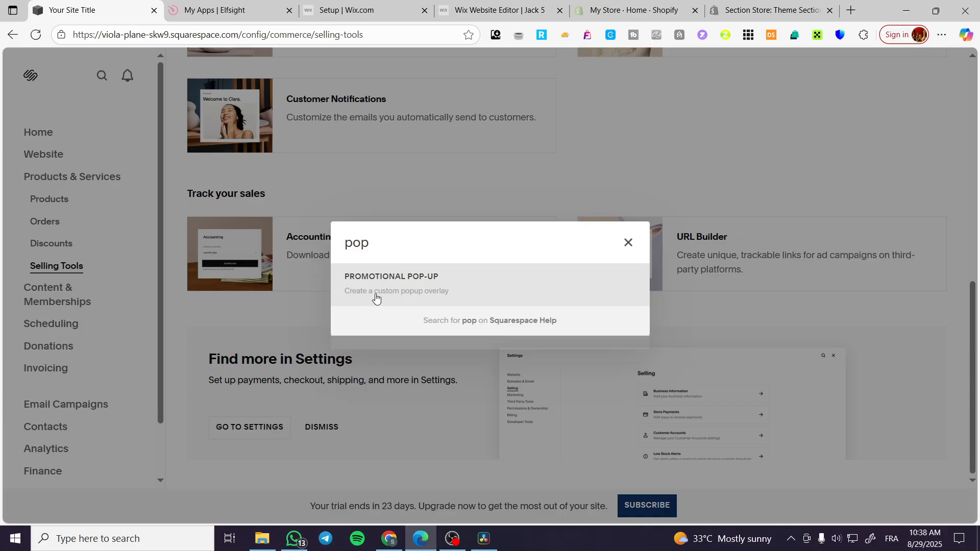
left_click(476, 289)
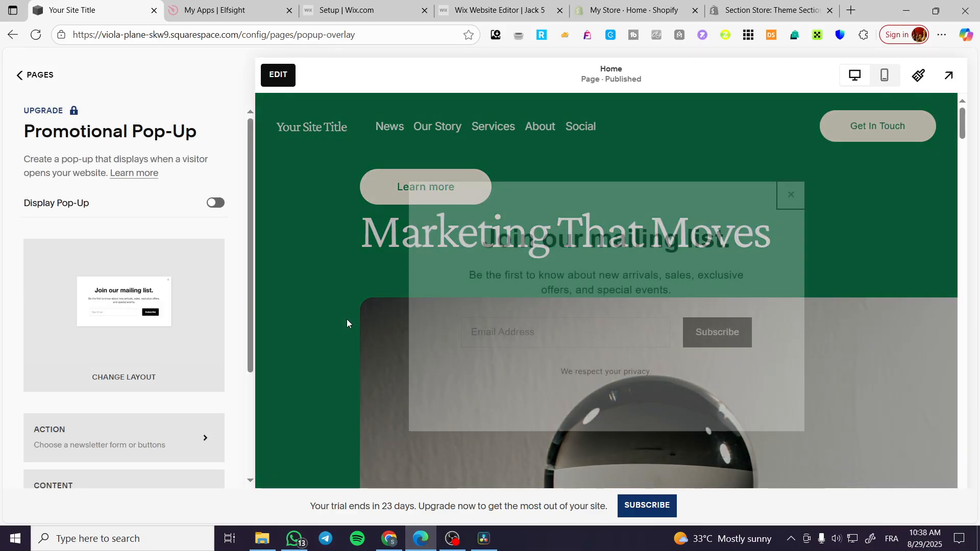
Locate Promotional Pop-Up among the Marketing Tools in the site's page list, and return to the Website overview
left_click(31, 77)
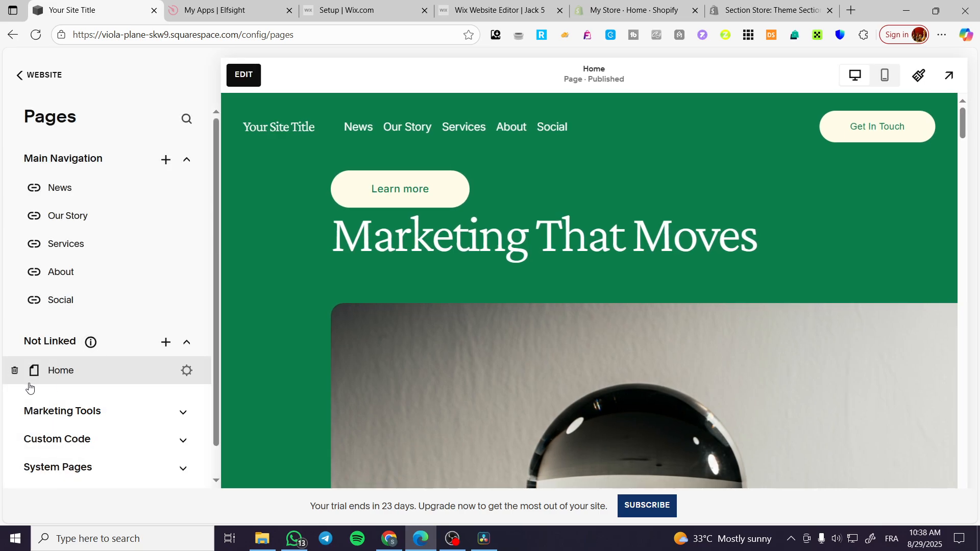
scroll(29, 387, "down", 1)
left_click(183, 378)
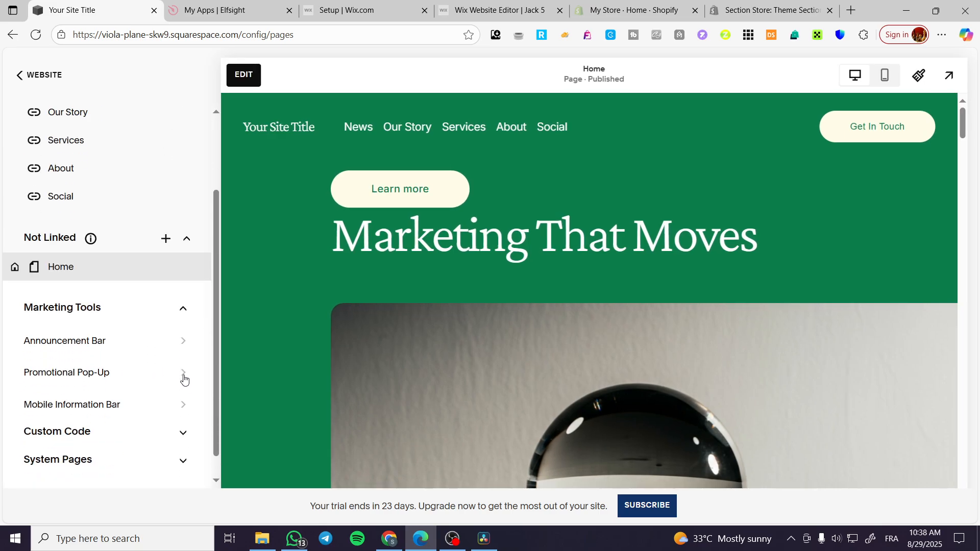
left_click(183, 313)
left_click(21, 76)
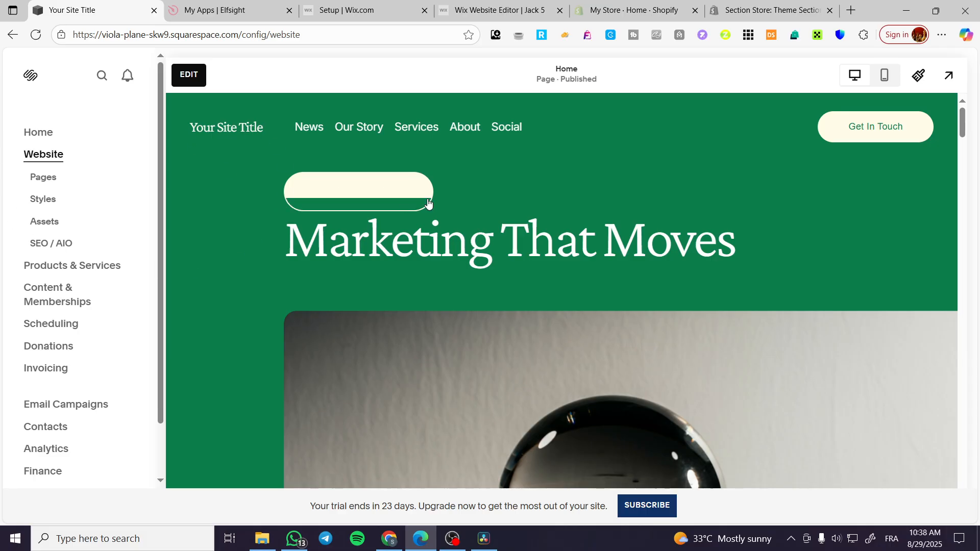
Open the Promotional Pop-Up settings from the Marketing Tools of the site's Pages
left_click(43, 178)
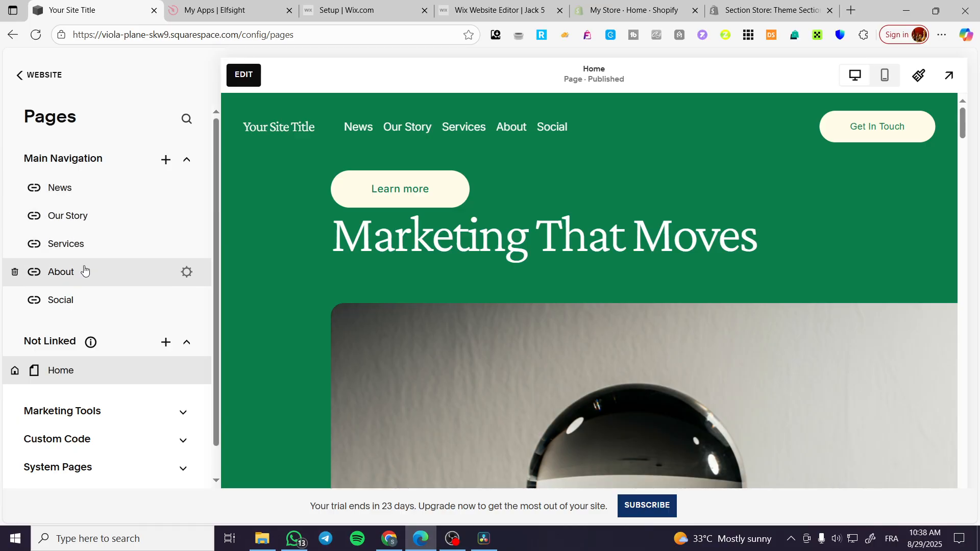
scroll(77, 271, "down", 1)
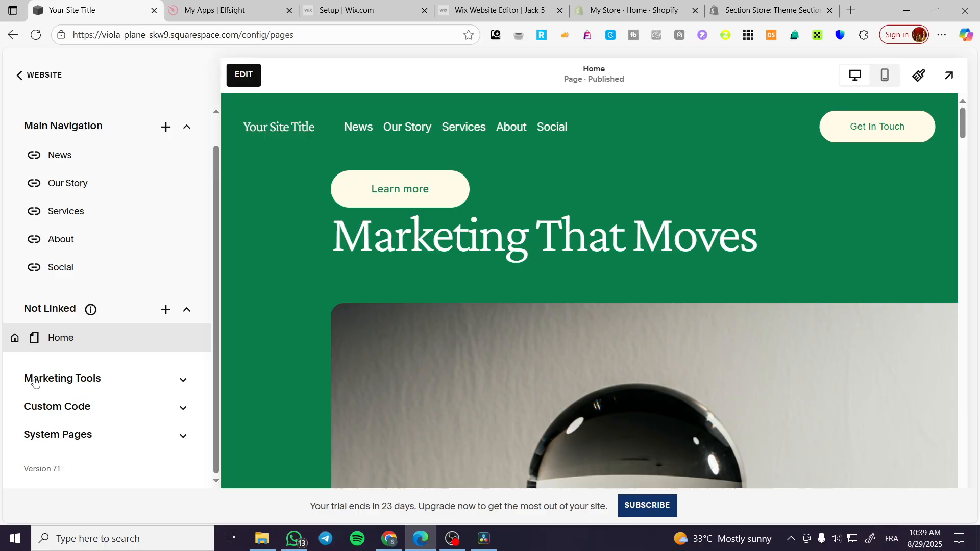
left_click(181, 381)
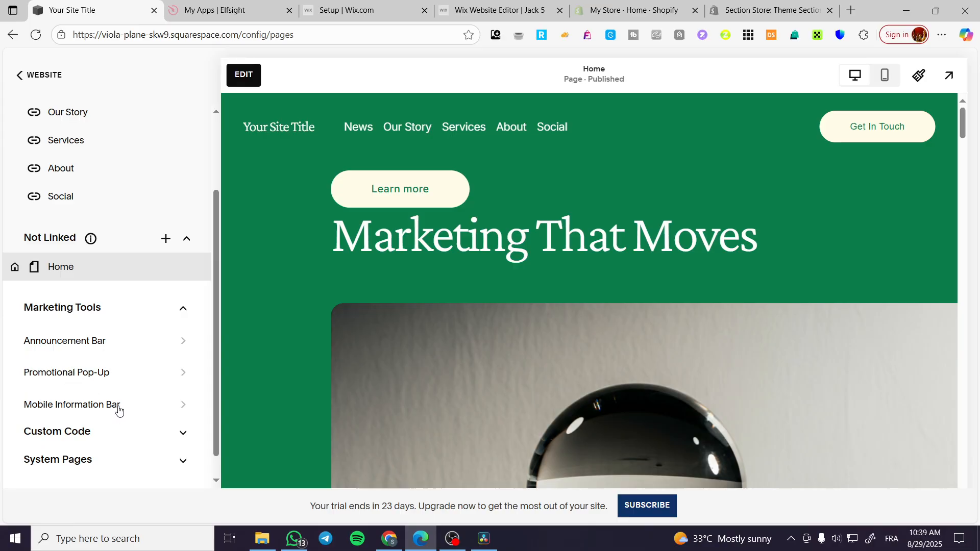
left_click(183, 376)
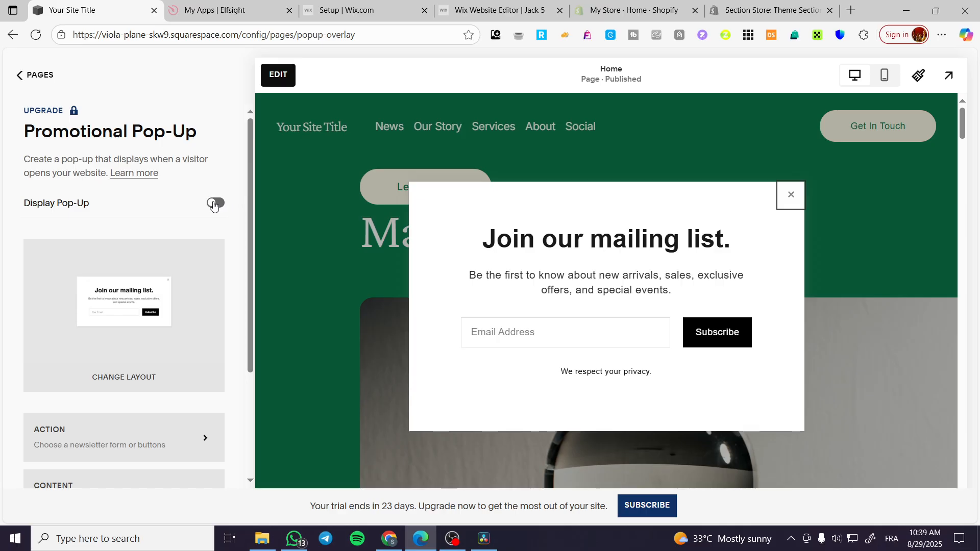
Try to turn on Display Pop-Up for the promotional pop-up and look over its settings sections
left_click(214, 204)
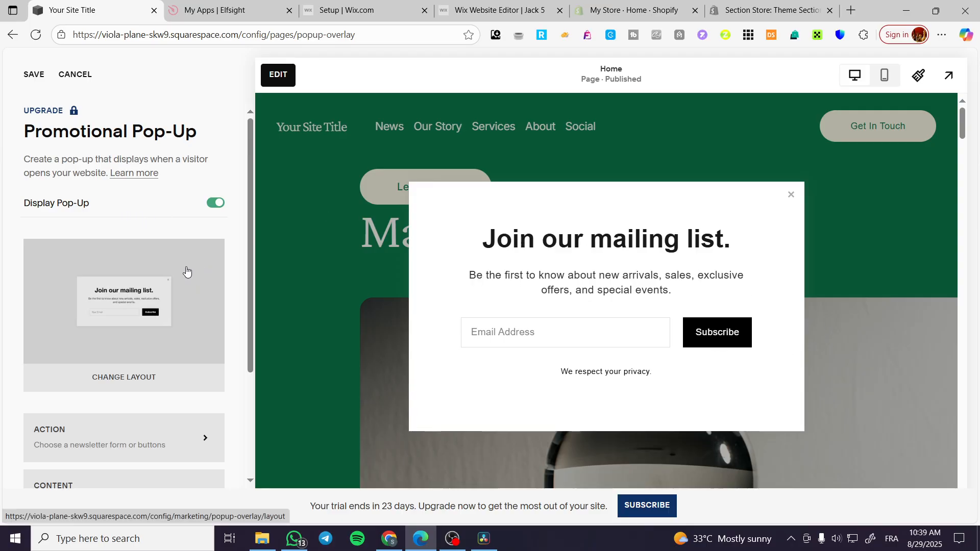
scroll(175, 180, "down", 1)
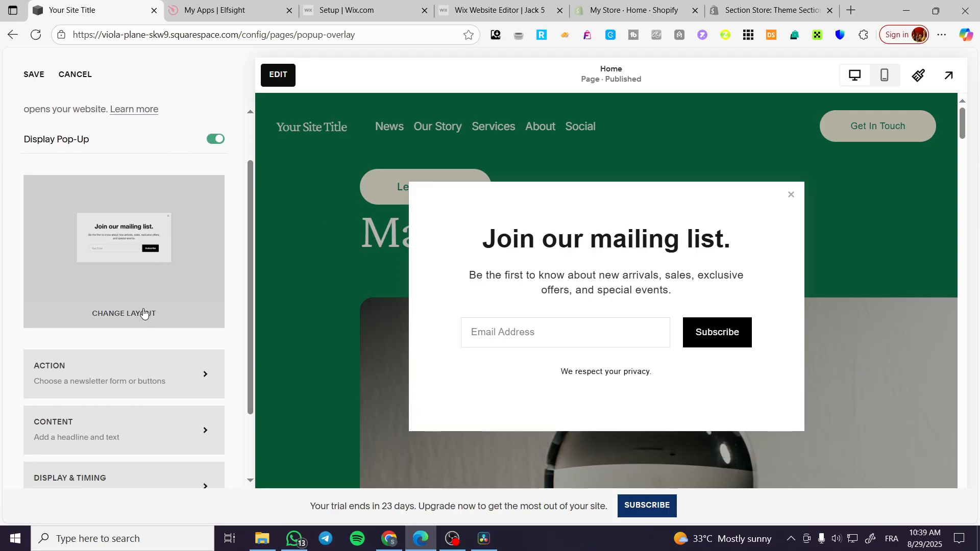
scroll(184, 245, "down", 1)
scroll(180, 247, "up", 2)
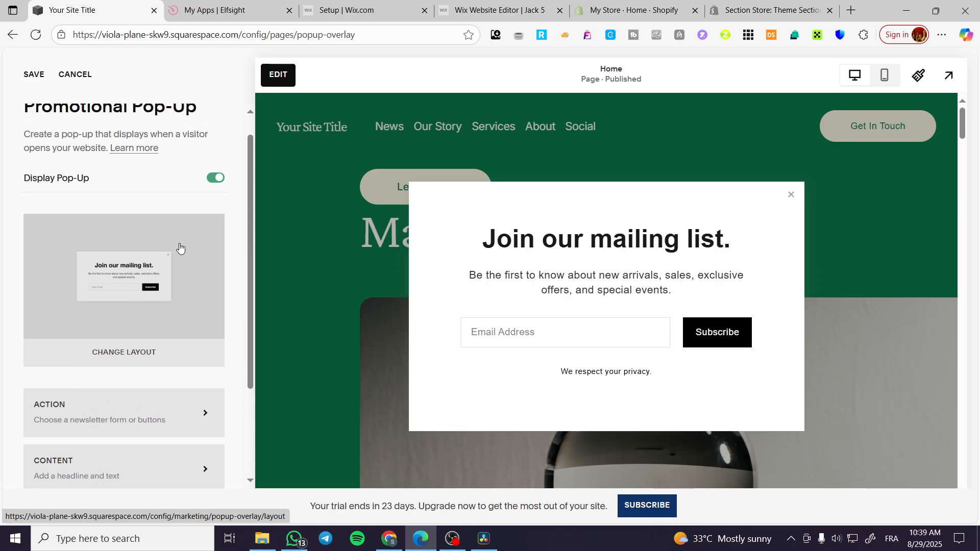
Change the pop-up to the second layout, with the image beside the mailing-list form, discarding earlier unsaved changes, and save it
left_click(123, 295)
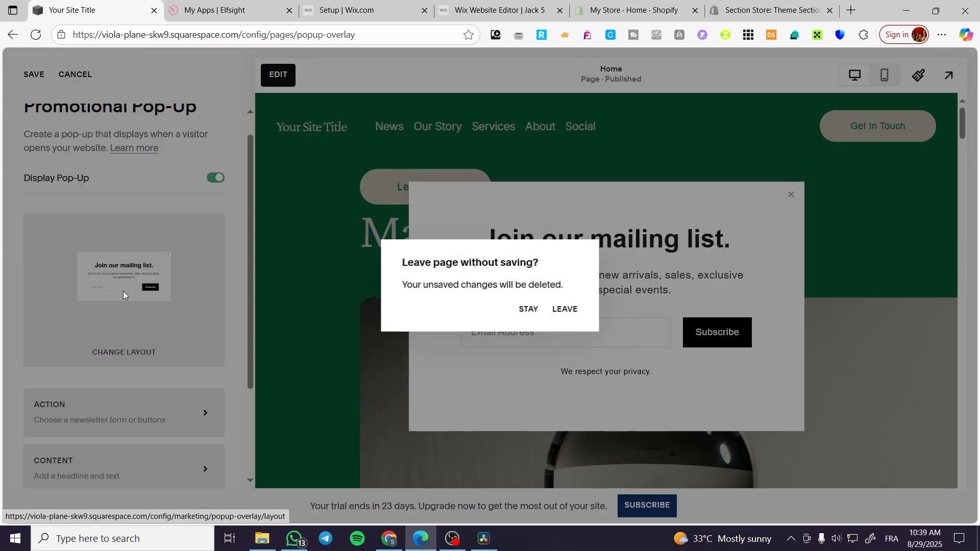
left_click(565, 309)
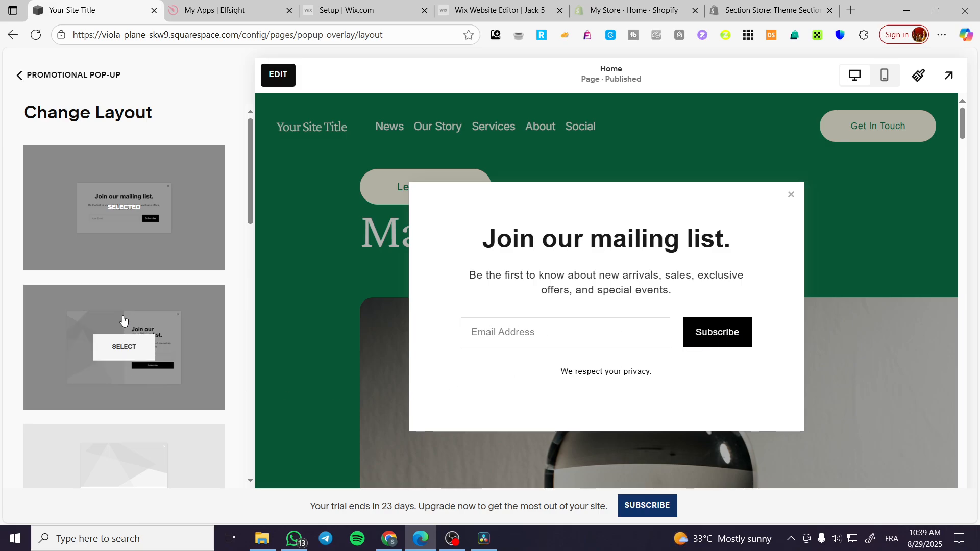
scroll(160, 250, "down", 3)
scroll(113, 240, "down", 10)
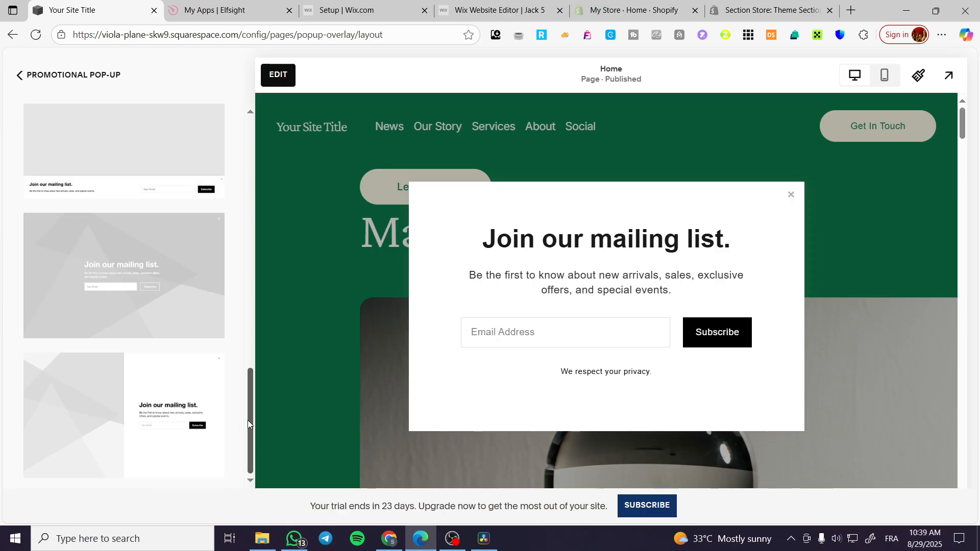
left_click_drag(250, 424, 251, 158)
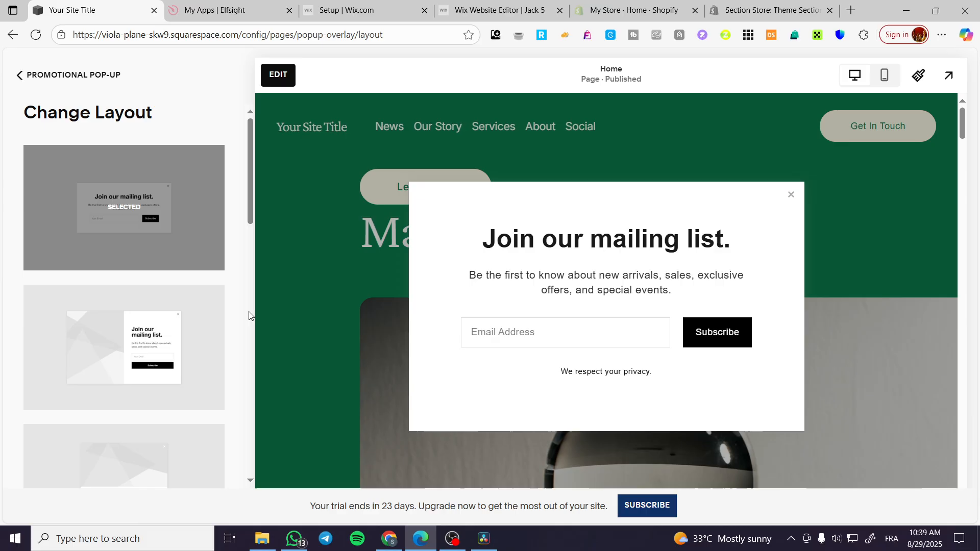
left_click(177, 337)
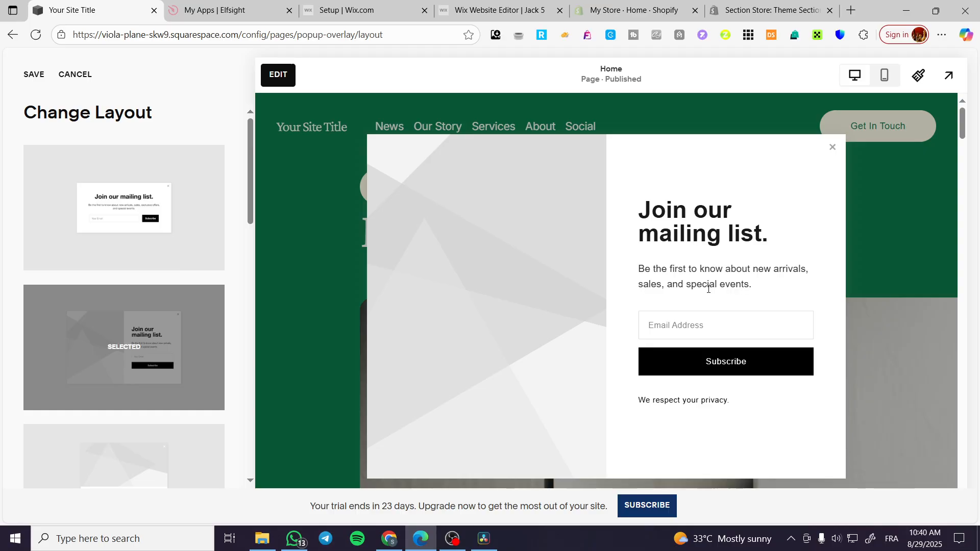
scroll(123, 347, "down", 2)
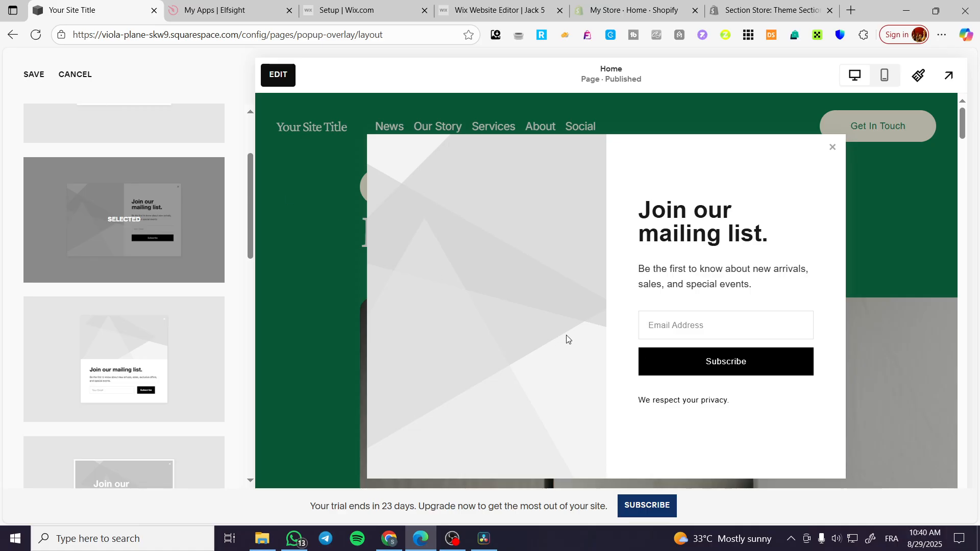
left_click(32, 75)
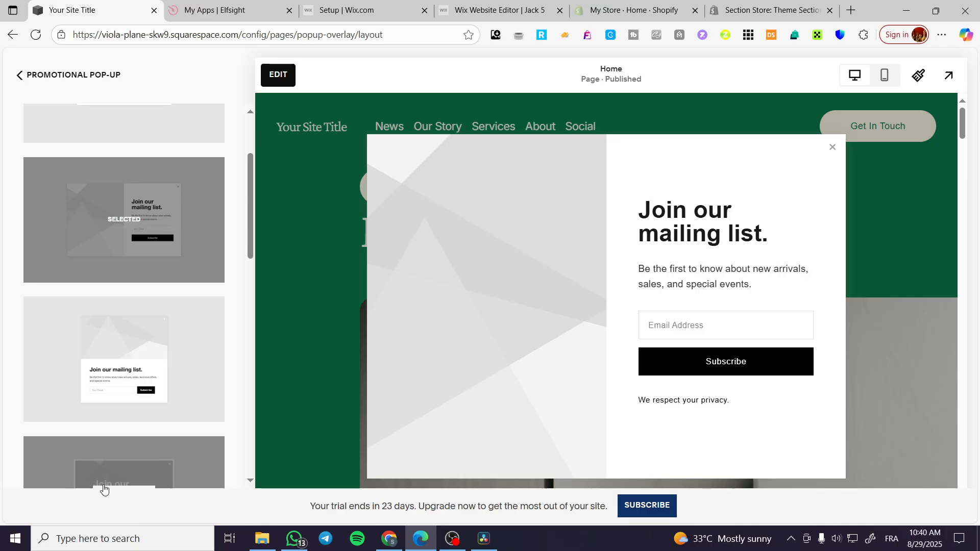
left_click(28, 158)
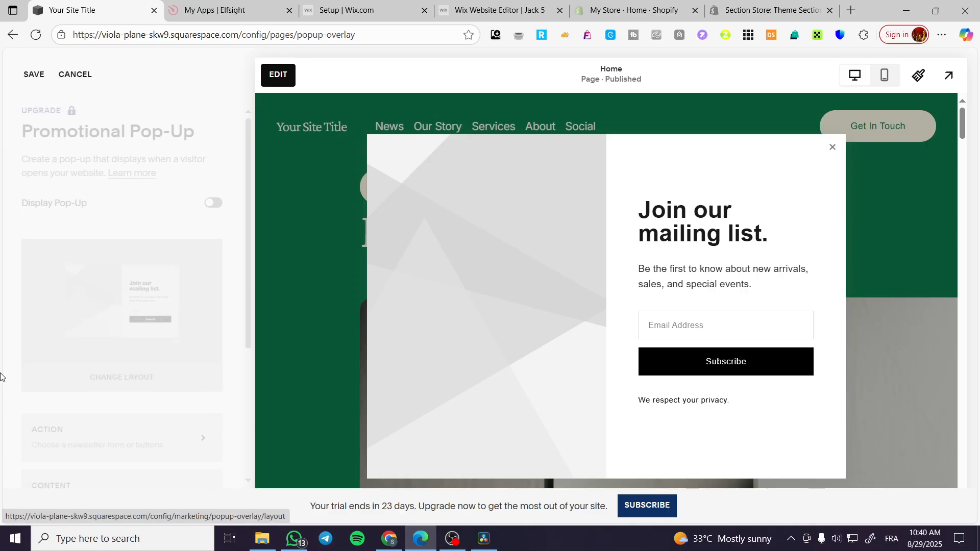
Add the free stock photo of a starry blue night sky over a dark mountain to the pop-up, discarding unsaved changes, and return to its settings
scroll(96, 372, "down", 3)
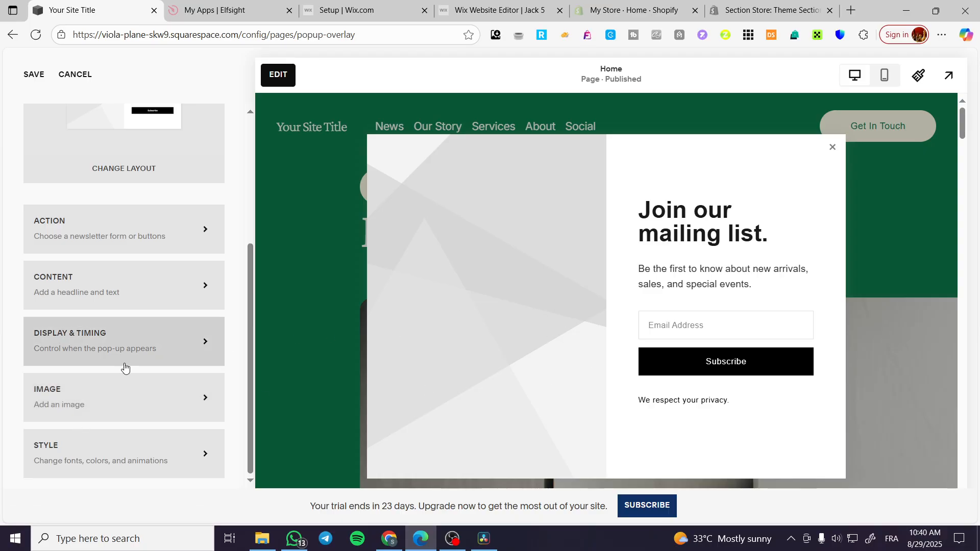
left_click(109, 392)
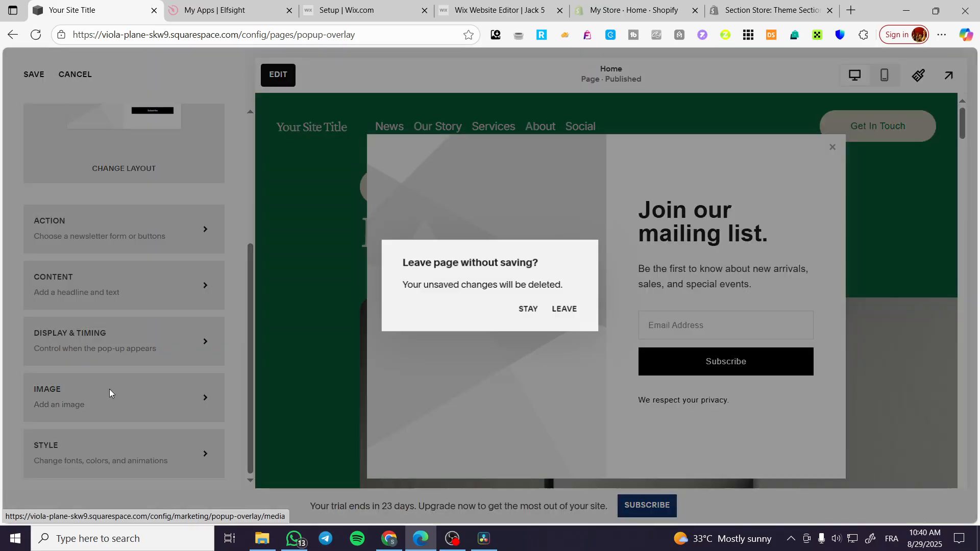
left_click(565, 309)
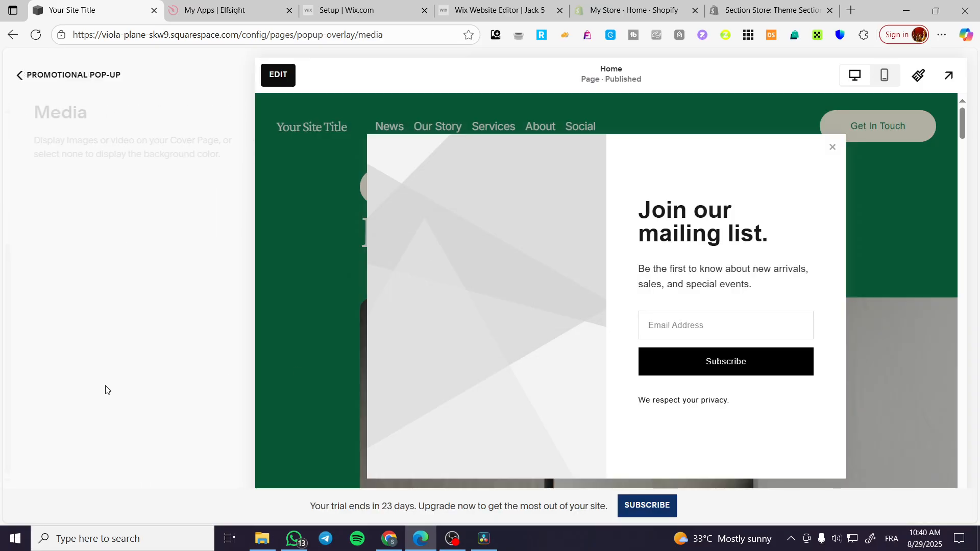
left_click(136, 313)
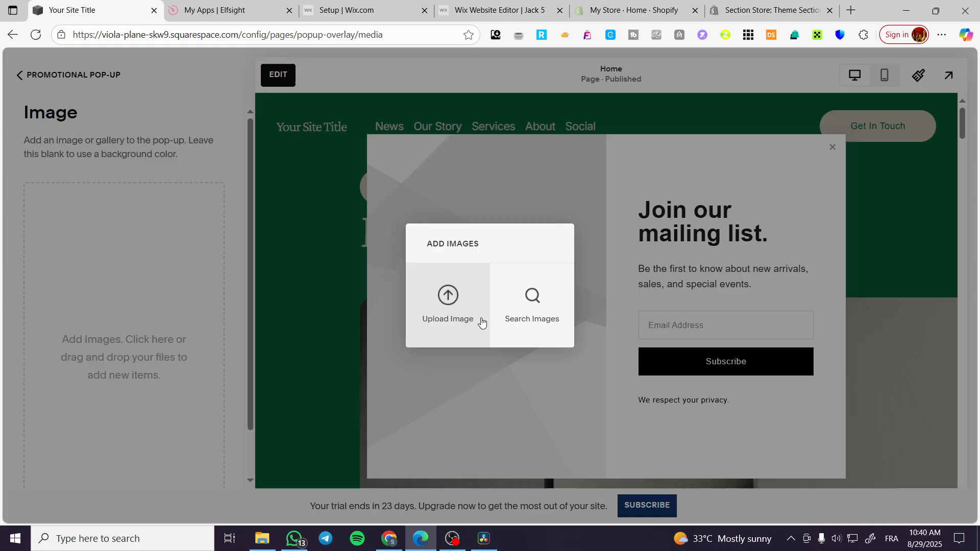
left_click(532, 295)
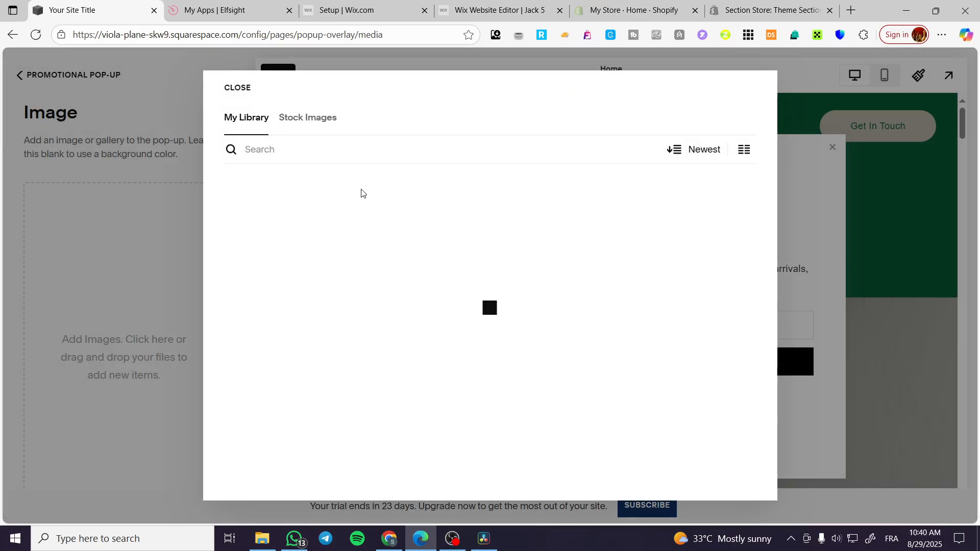
left_click(329, 126)
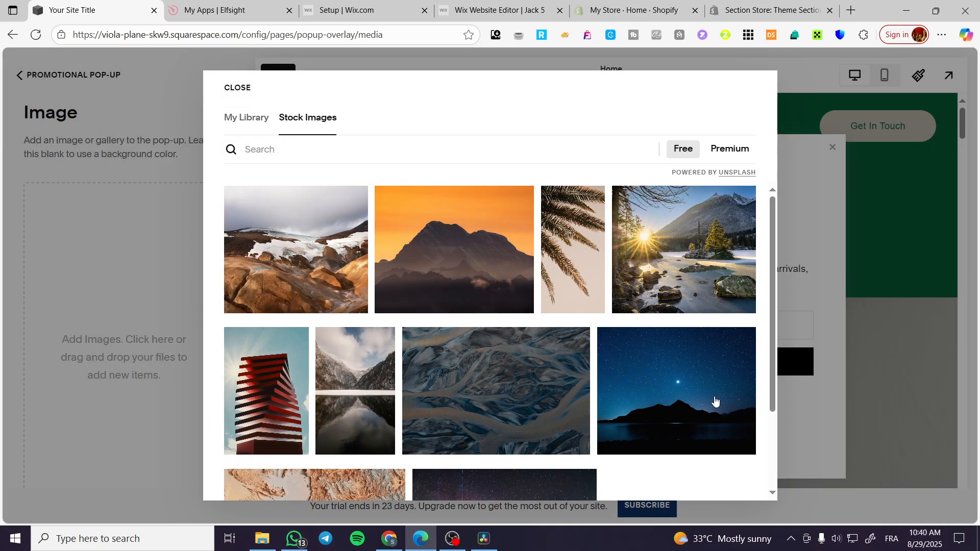
left_click(714, 401)
left_click(681, 343)
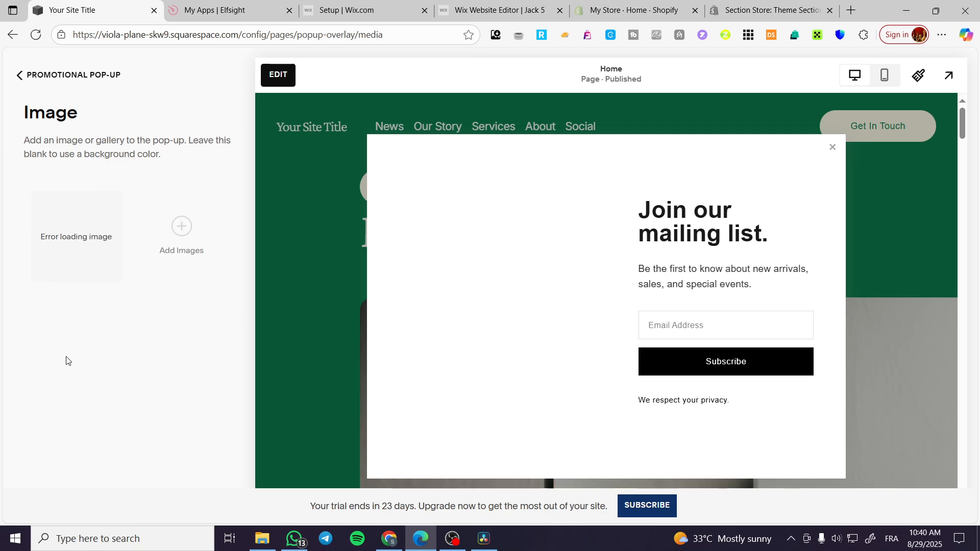
left_click(85, 240)
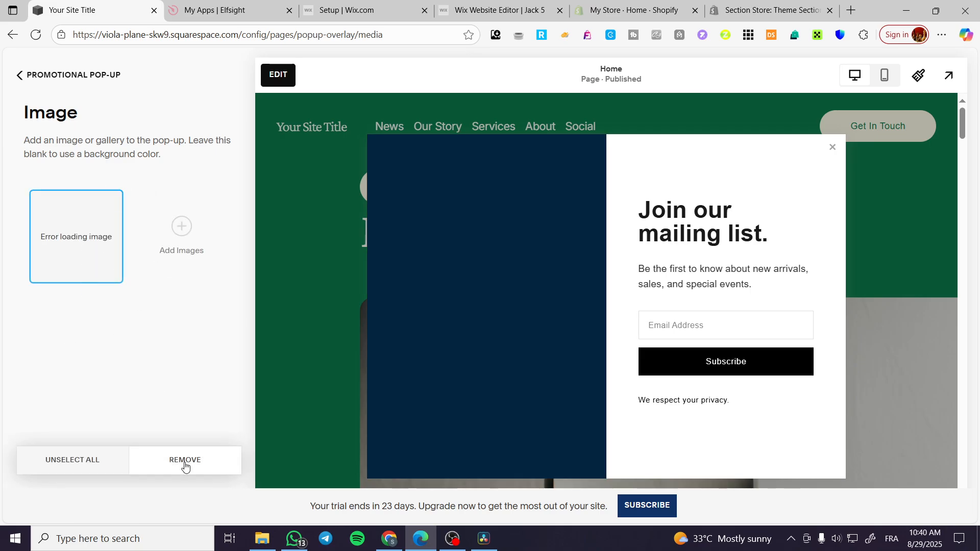
left_click(162, 325)
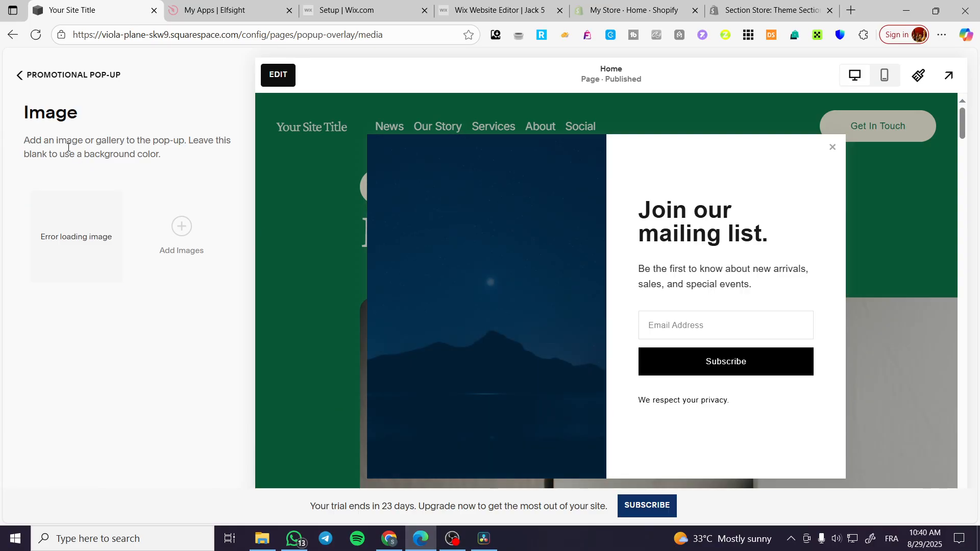
left_click(46, 76)
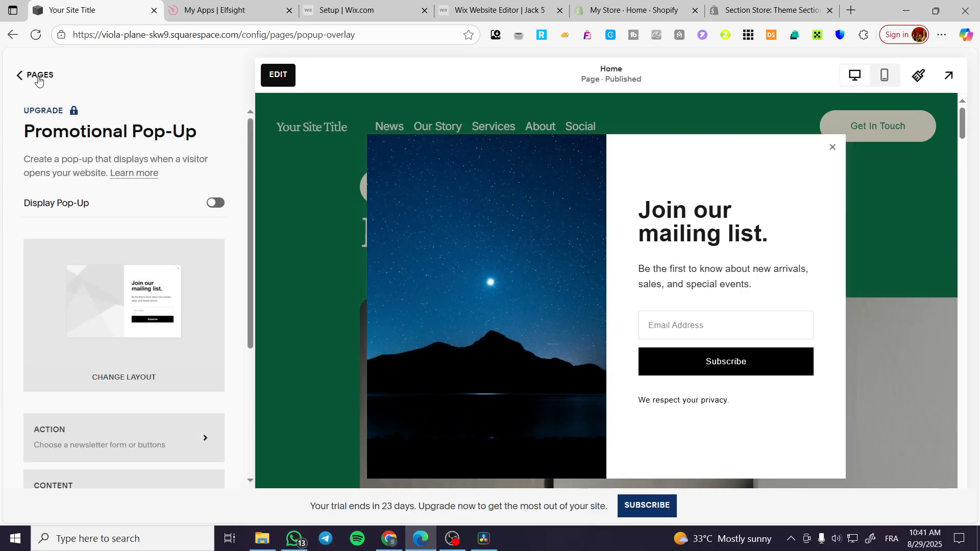
Try to enable Display Pop-Up, dismiss the storage notice, and return from the Action settings to the Promotional Pop-Up settings
left_click(215, 202)
left_click(33, 75)
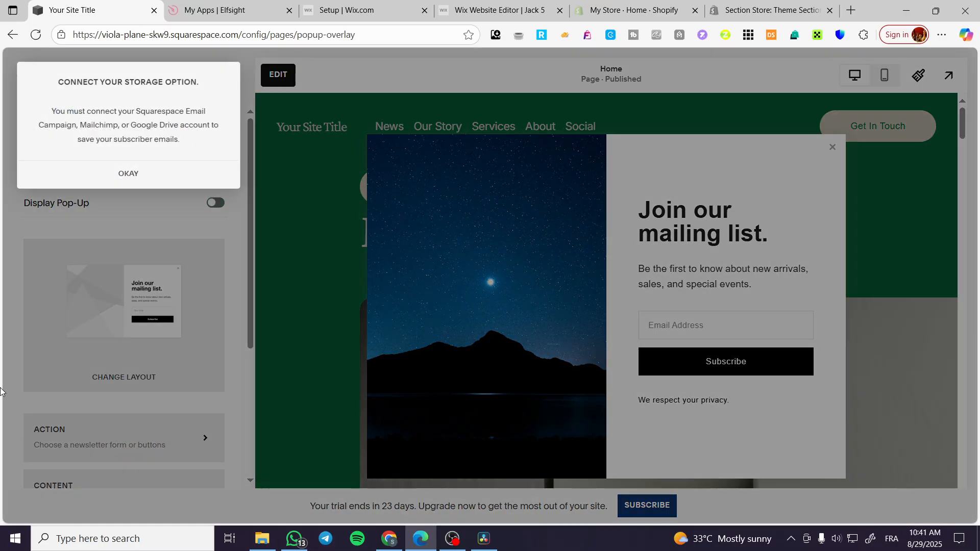
left_click(145, 179)
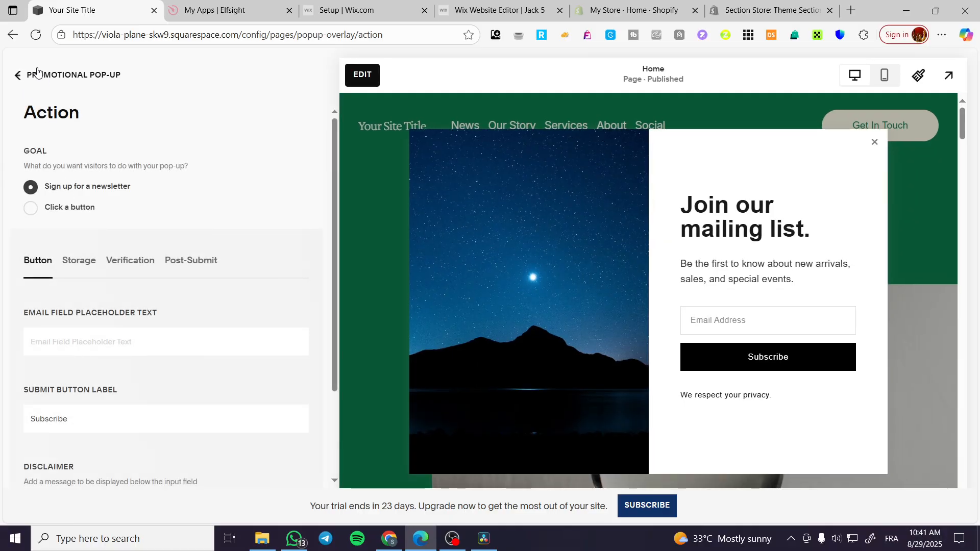
left_click(29, 75)
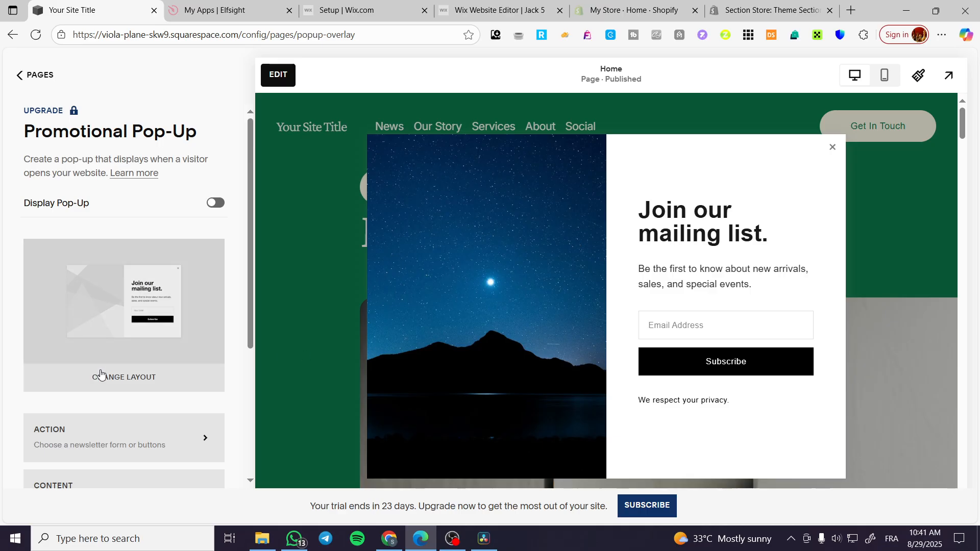
Change the pop-up to the white-framed mailing-list layout with a full background image, save it, and return to the Promotional Pop-Up settings
scroll(142, 288, "down", 3)
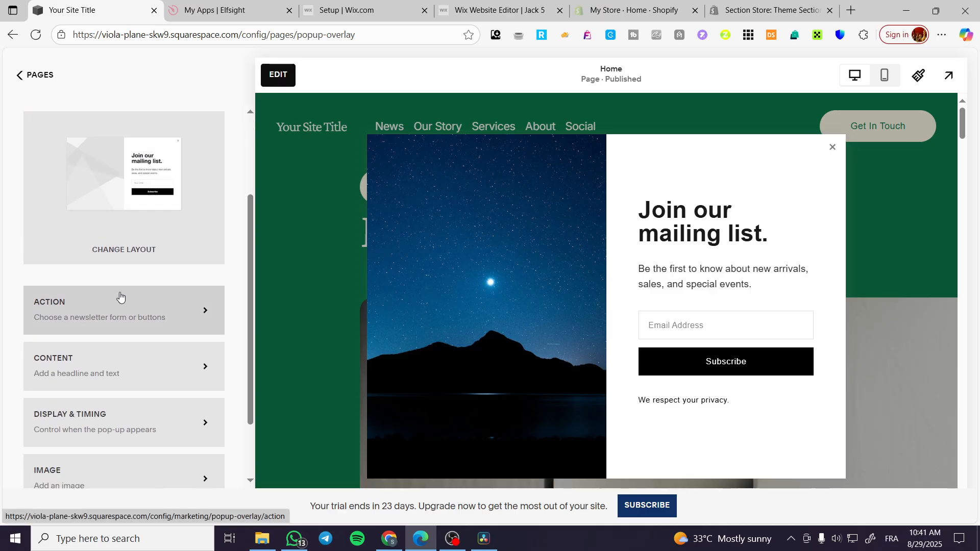
scroll(100, 290, "up", 2)
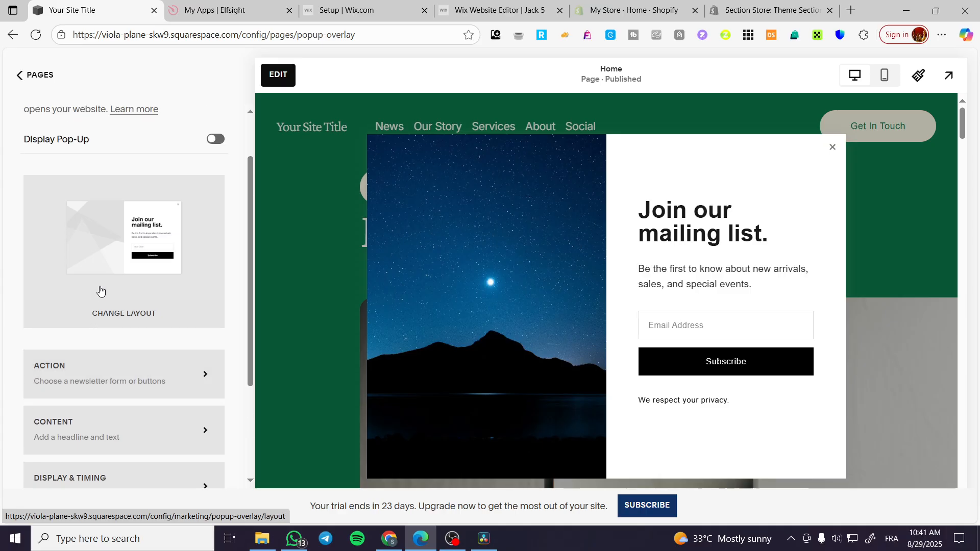
left_click(135, 312)
scroll(170, 352, "down", 2)
scroll(170, 352, "down", 5)
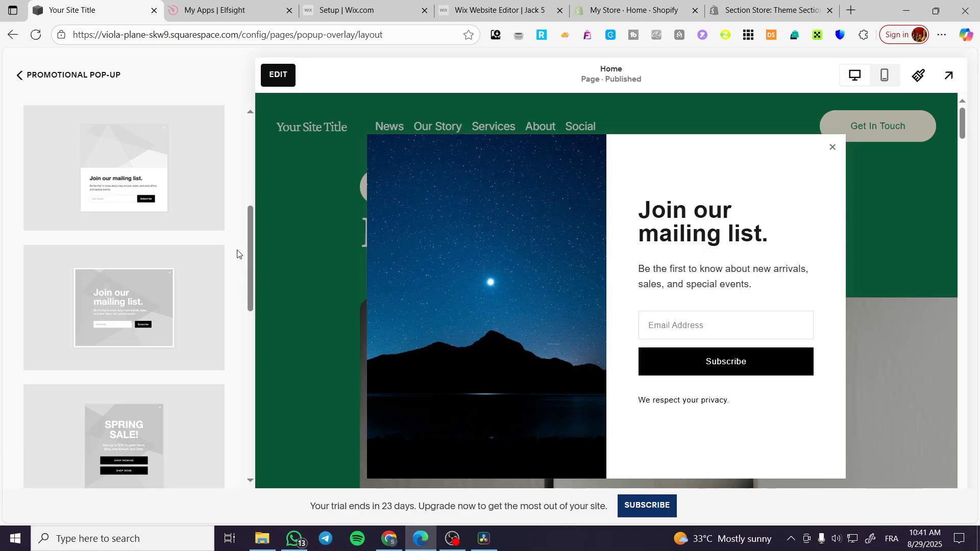
left_click(181, 305)
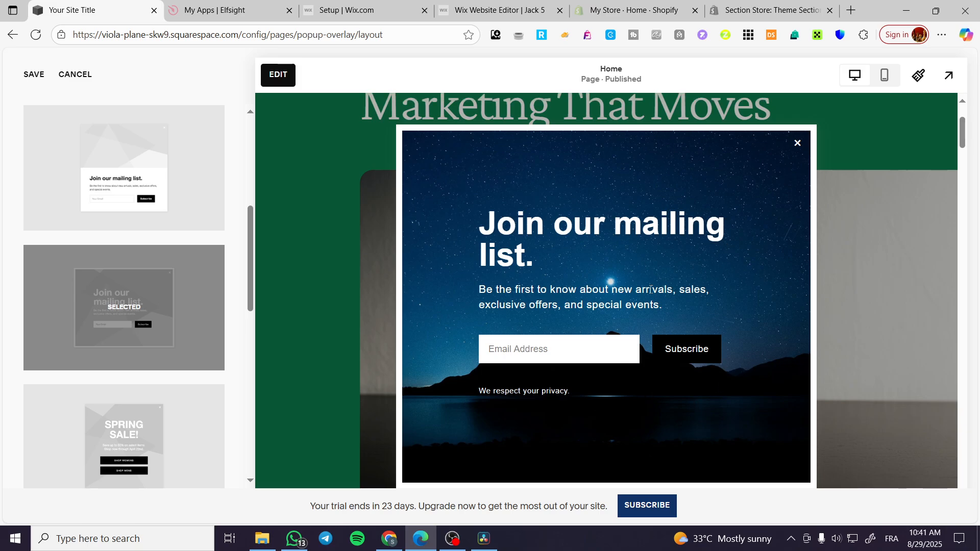
scroll(109, 306, "up", 3)
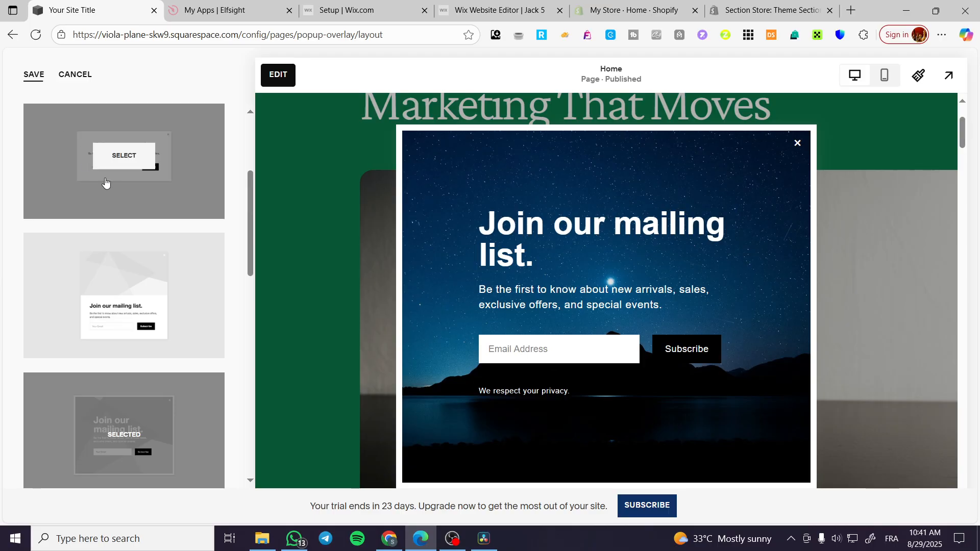
left_click(34, 75)
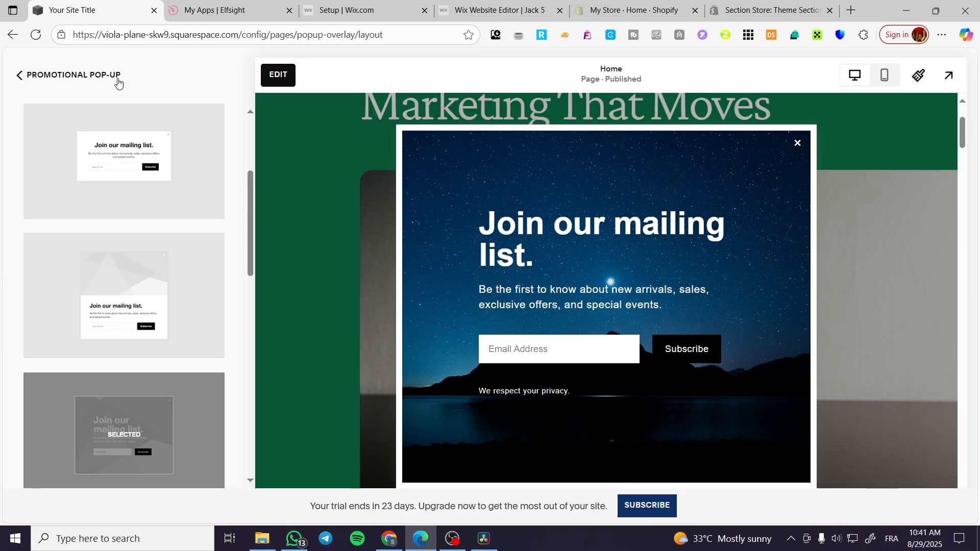
left_click(69, 76)
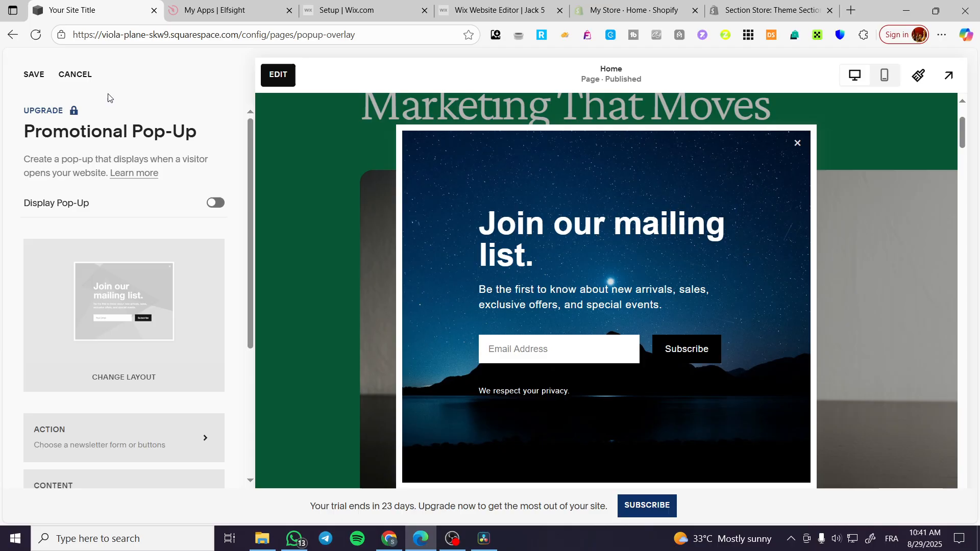
Open the pop-up's Action settings, discarding unsaved changes, try the Click a button goal, and restore Sign up for a newsletter
scroll(133, 218, "down", 4)
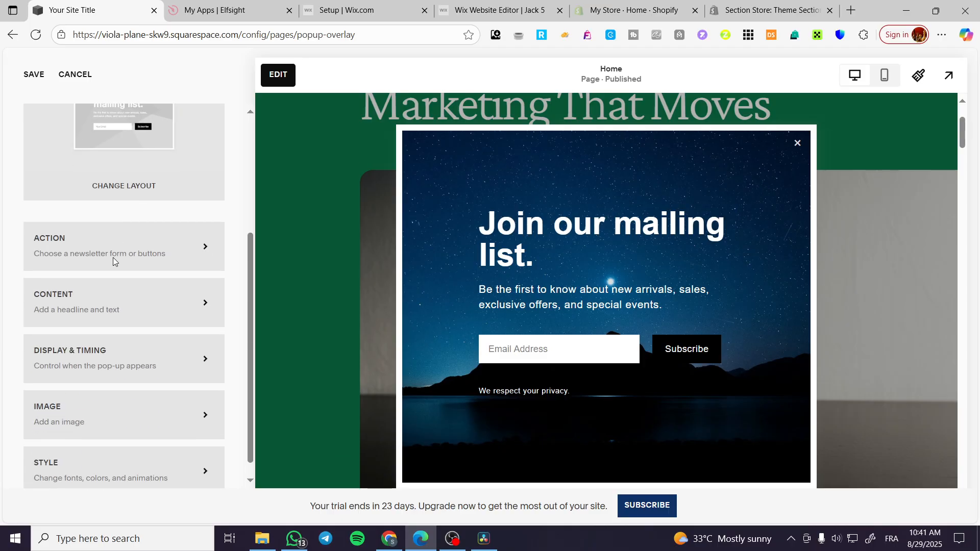
left_click(204, 255)
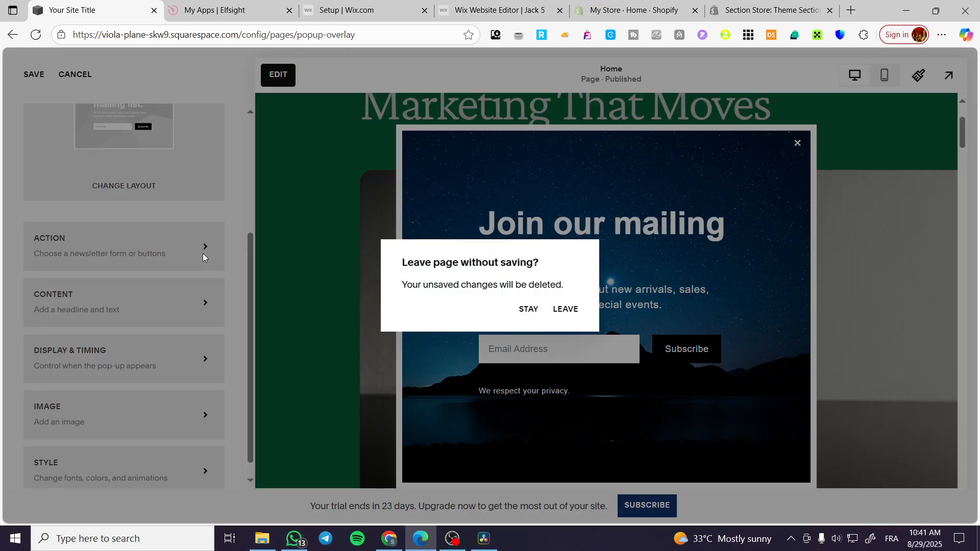
left_click(565, 310)
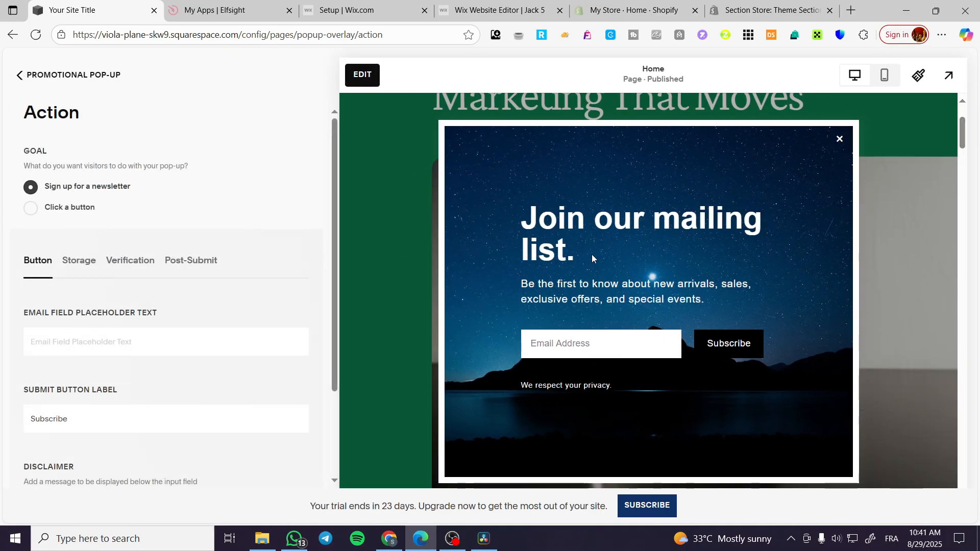
left_click(74, 205)
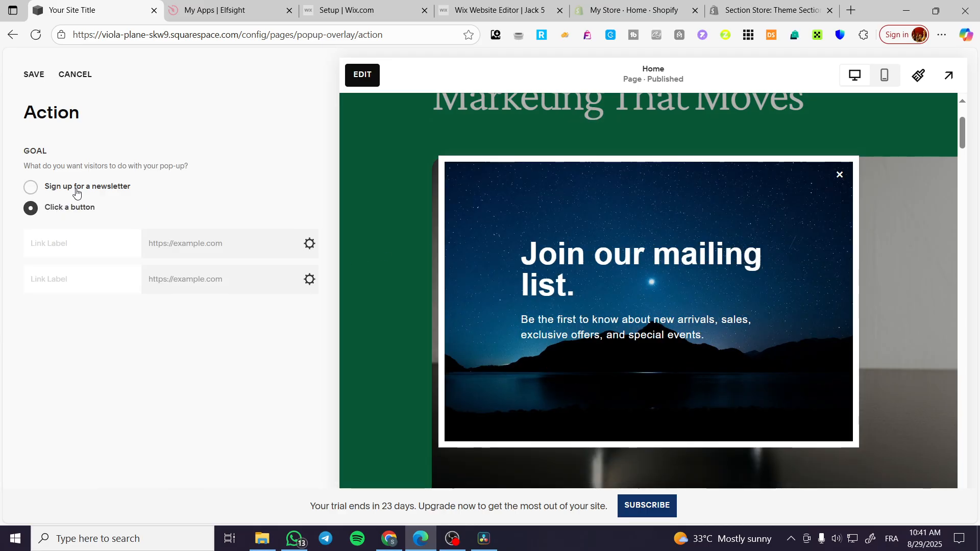
left_click(76, 189)
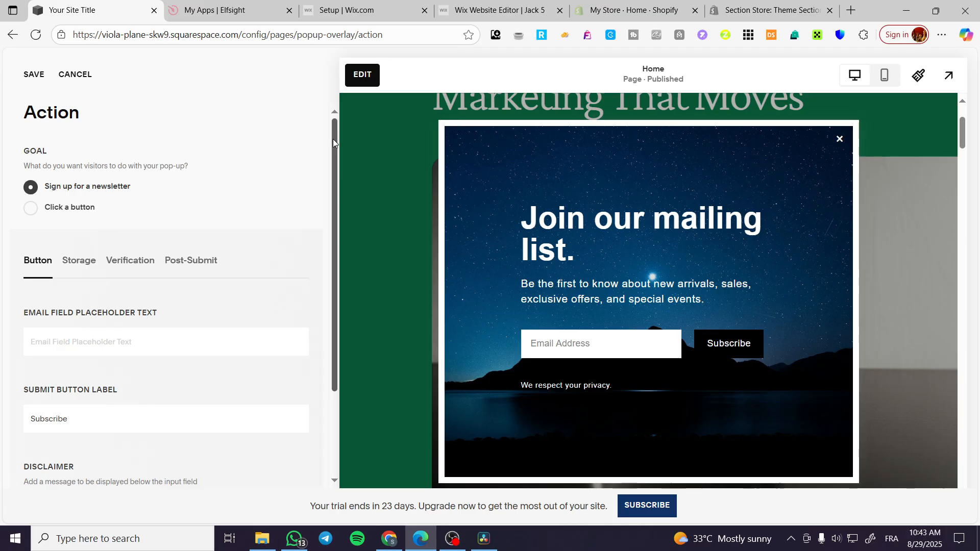
Review the newsletter form's email field placeholder, submit button label and disclaimer settings
scroll(96, 189, "down", 1)
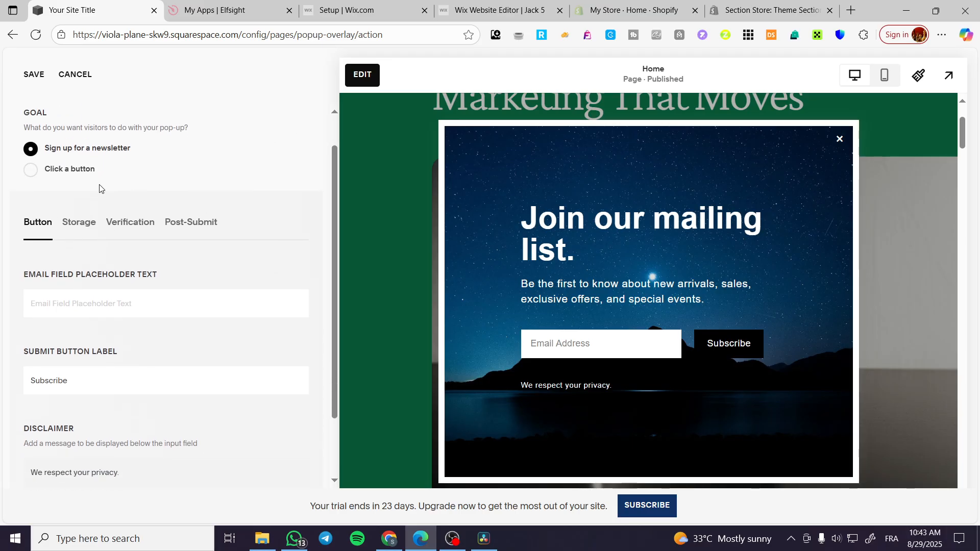
scroll(82, 163, "up", 1)
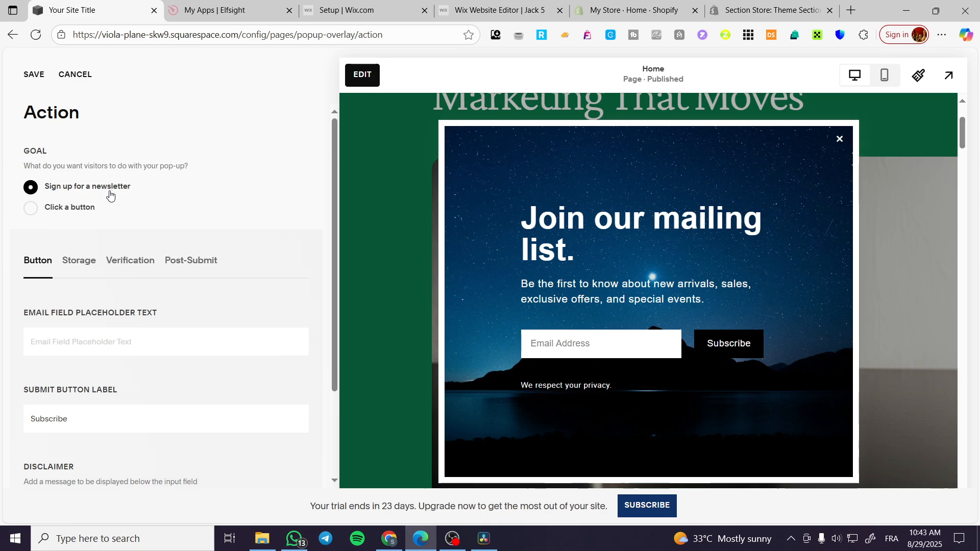
scroll(111, 194, "down", 1)
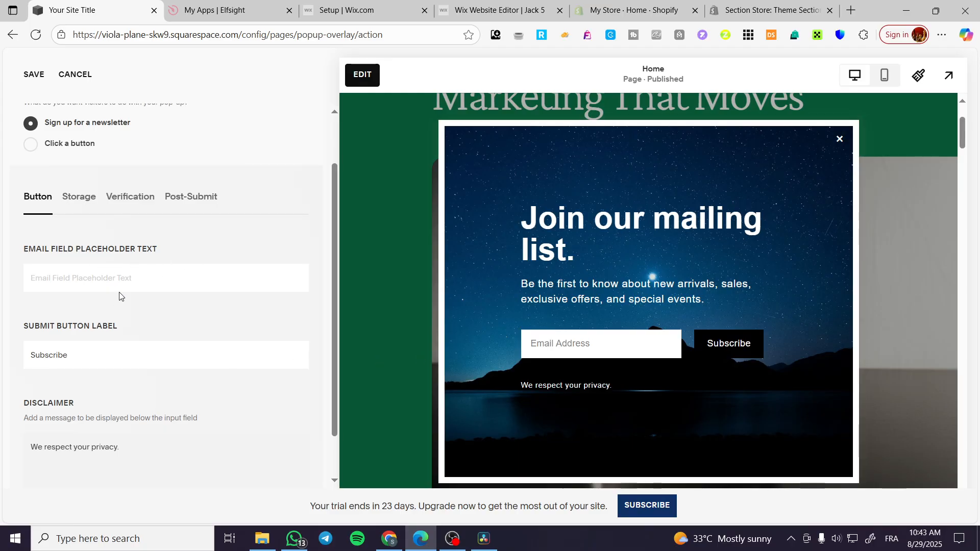
scroll(93, 353, "down", 1)
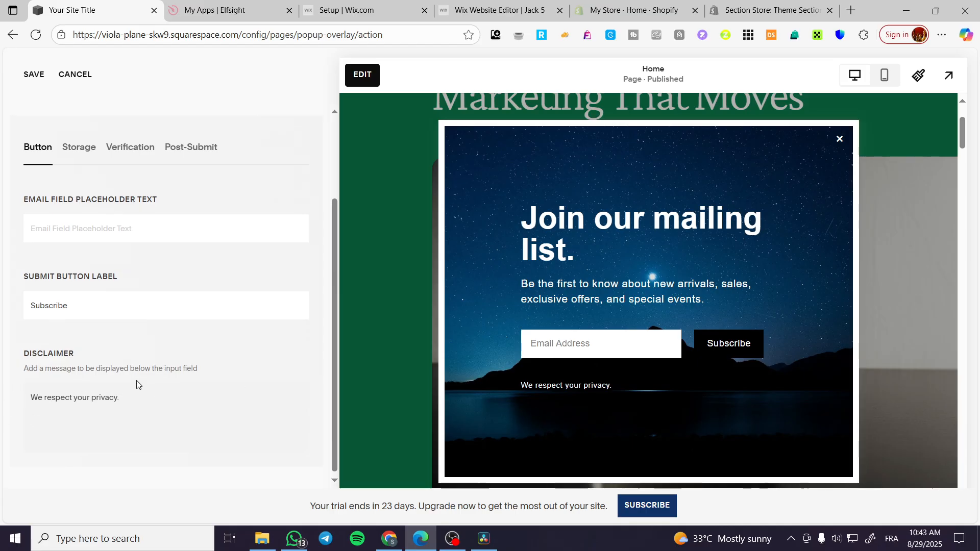
scroll(136, 382, "up", 2)
Connect Squarespace Email Campaigns as the newsletter storage with the Default mailing list, and show the other services available to connect
left_click(79, 262)
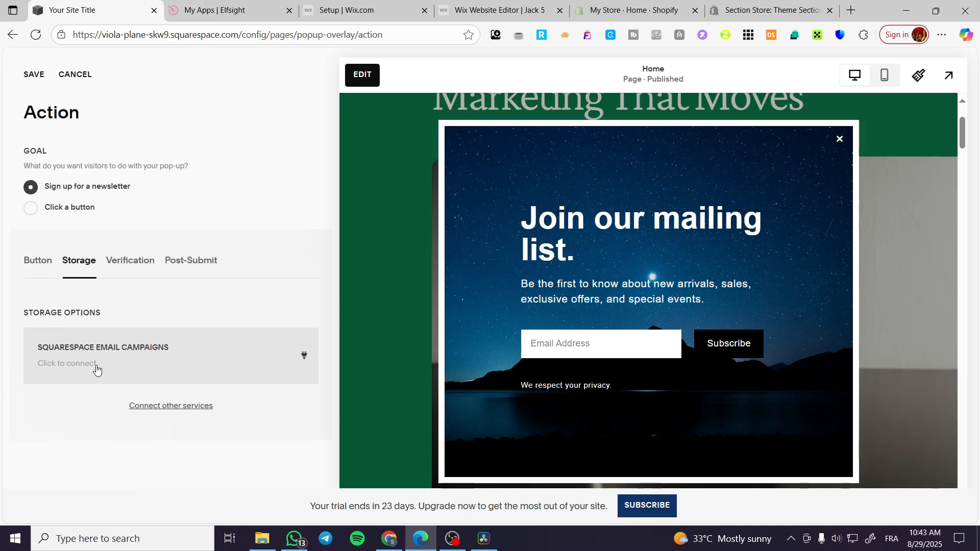
left_click(144, 353)
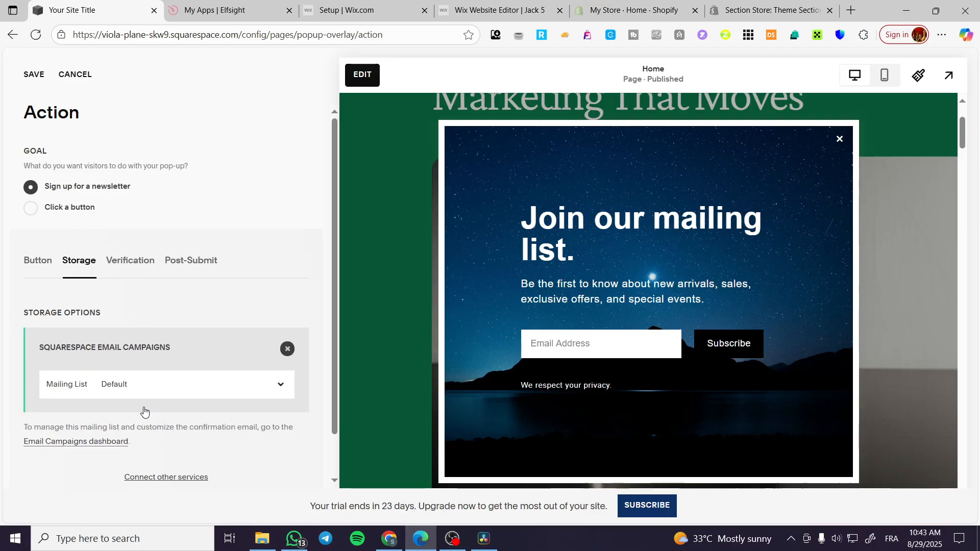
left_click(280, 385)
left_click(280, 387)
scroll(186, 319, "down", 1)
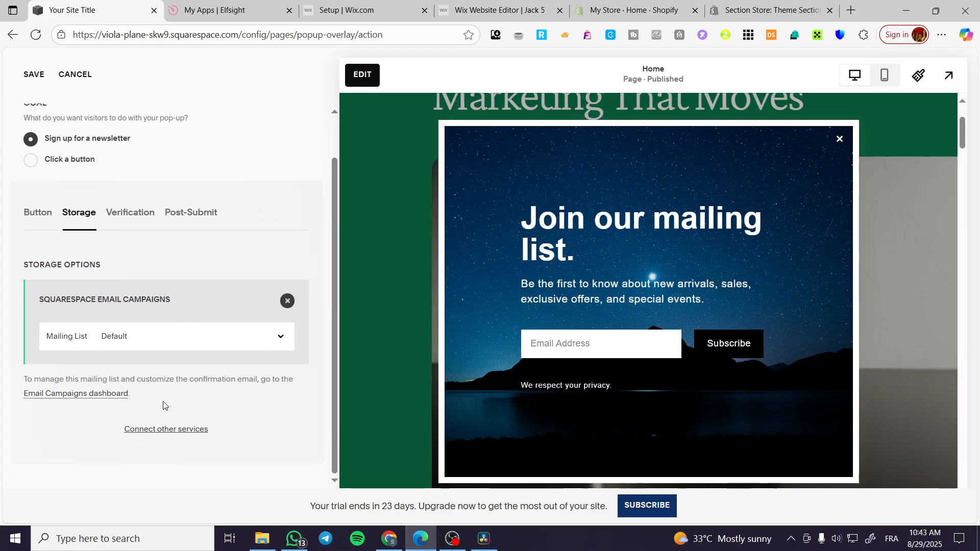
left_click(164, 430)
scroll(204, 423, "down", 2)
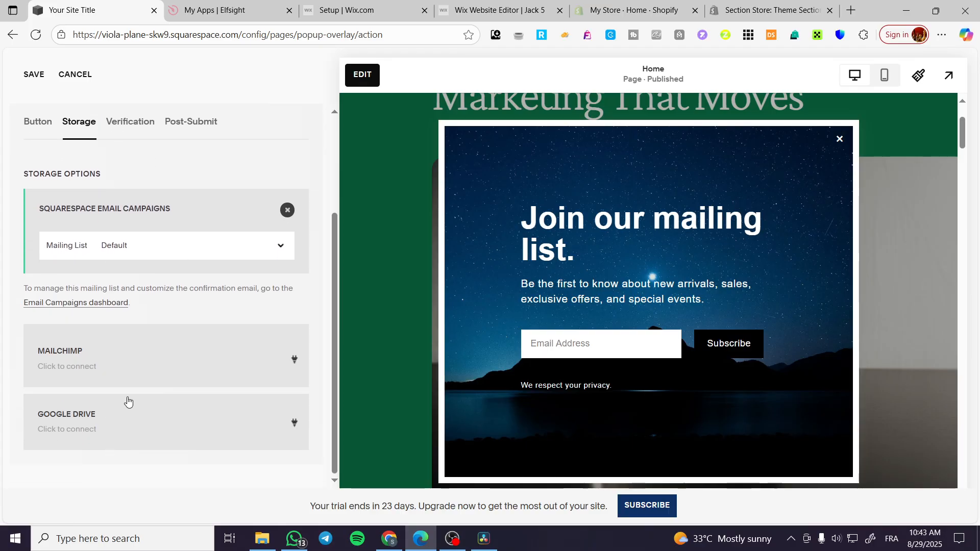
Review the newsletter sign-up's verification settings, including the confirmation email and reCAPTCHA options
scroll(127, 400, "up", 3)
left_click(121, 262)
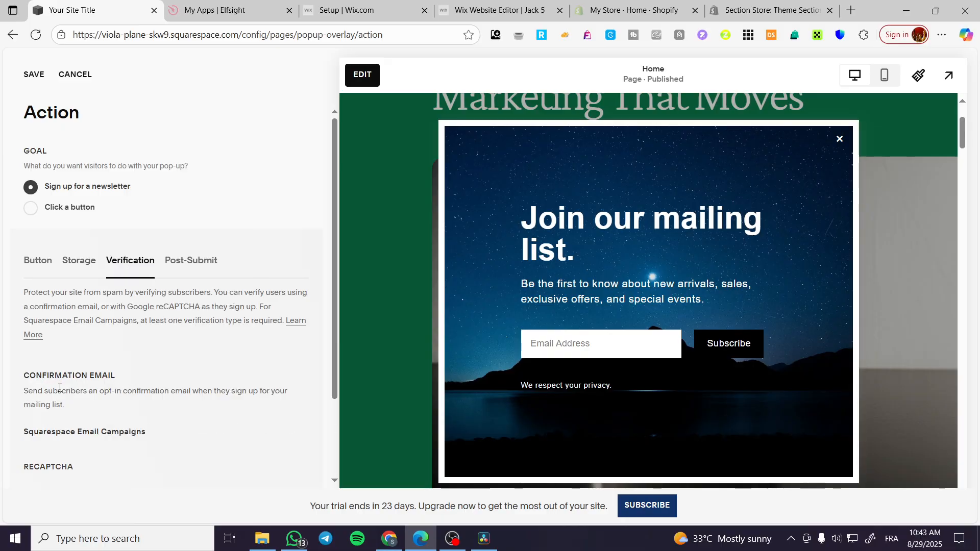
scroll(153, 372, "down", 2)
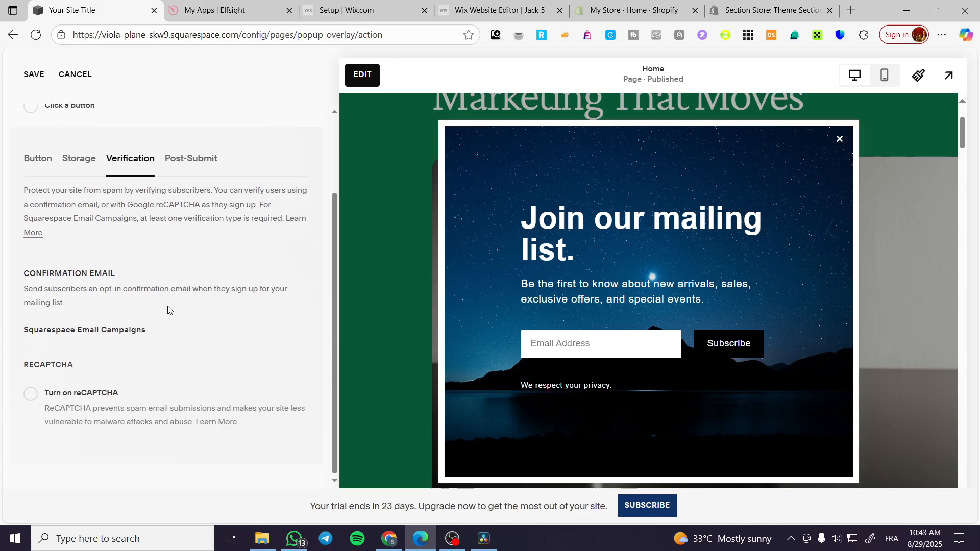
scroll(201, 311, "up", 2)
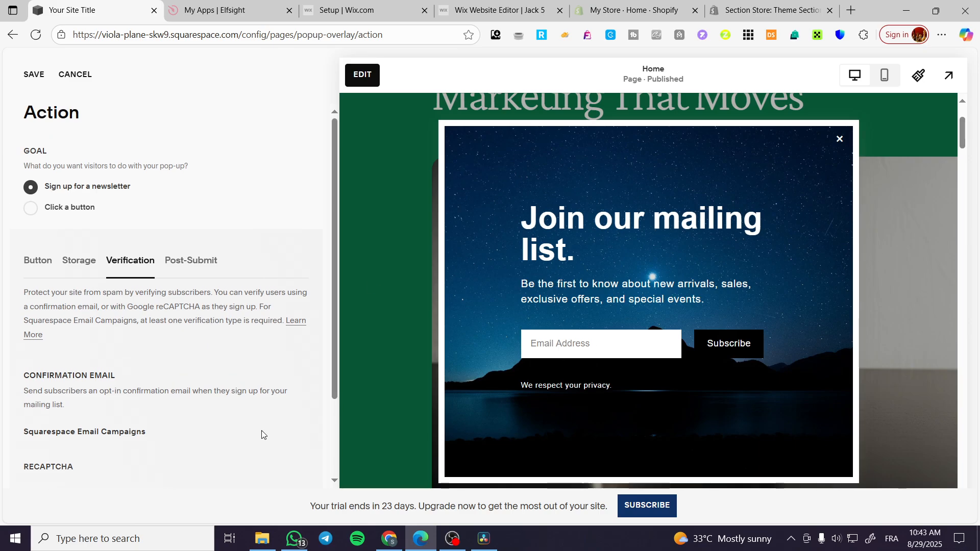
Review the newsletter form's post-submit message and HTML settings, and save the pop-up's Action settings
left_click(202, 265)
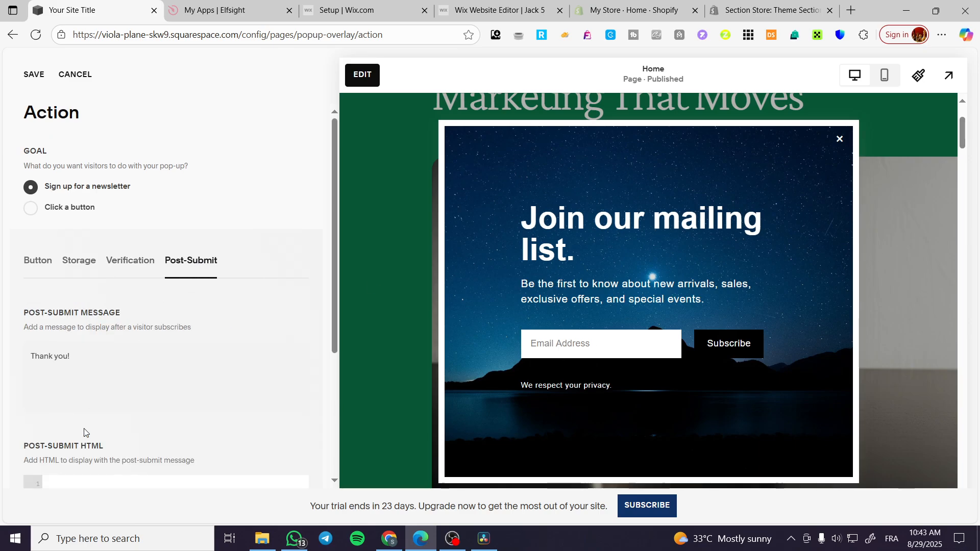
scroll(218, 297, "down", 4)
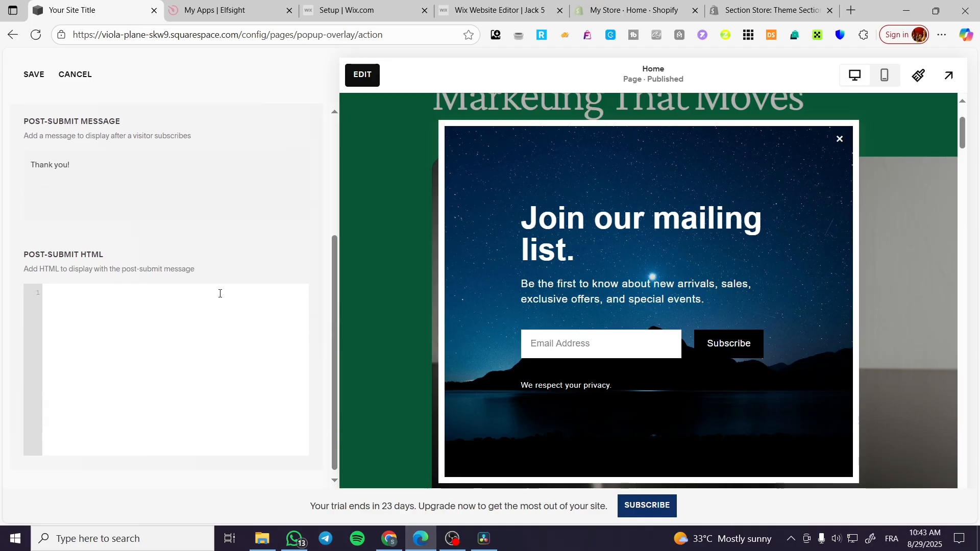
scroll(156, 319, "up", 4)
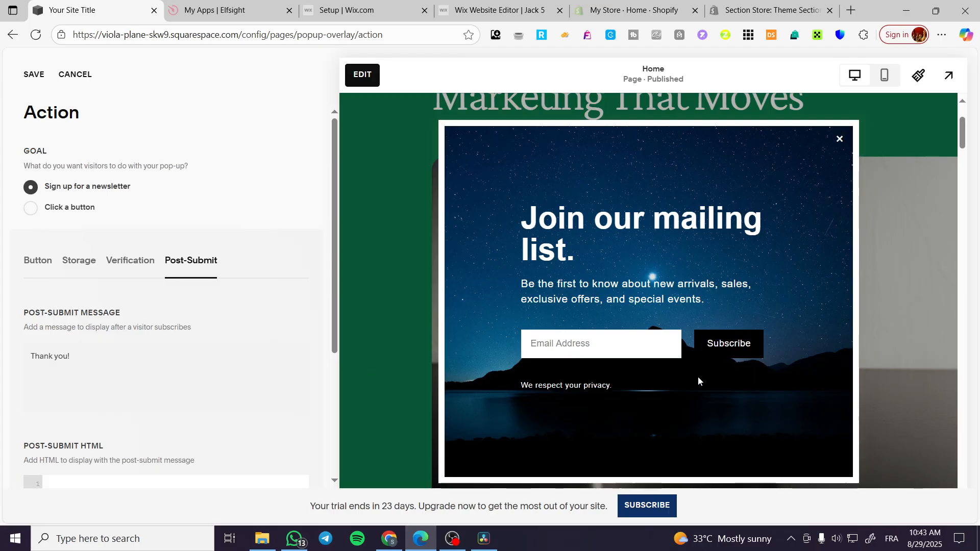
scroll(204, 372, "down", 4)
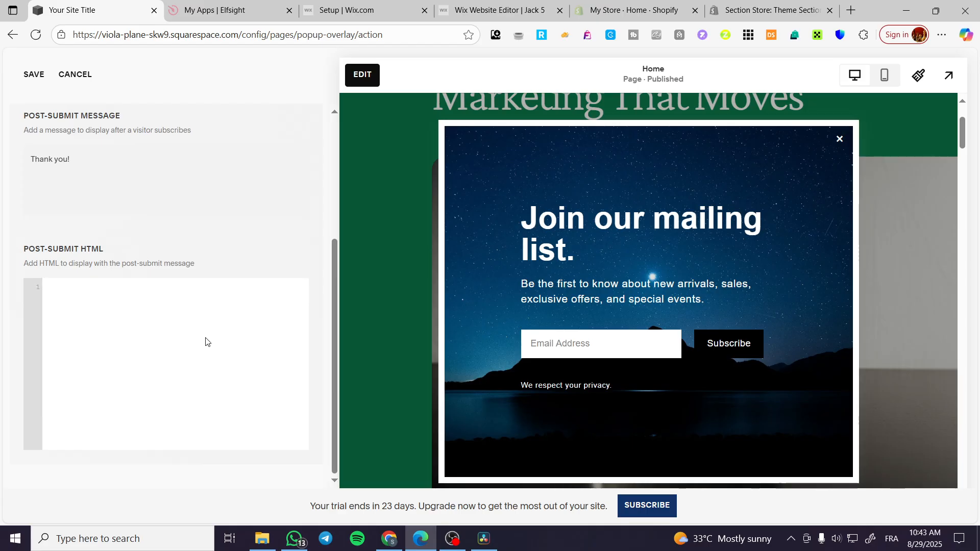
scroll(91, 219, "up", 4)
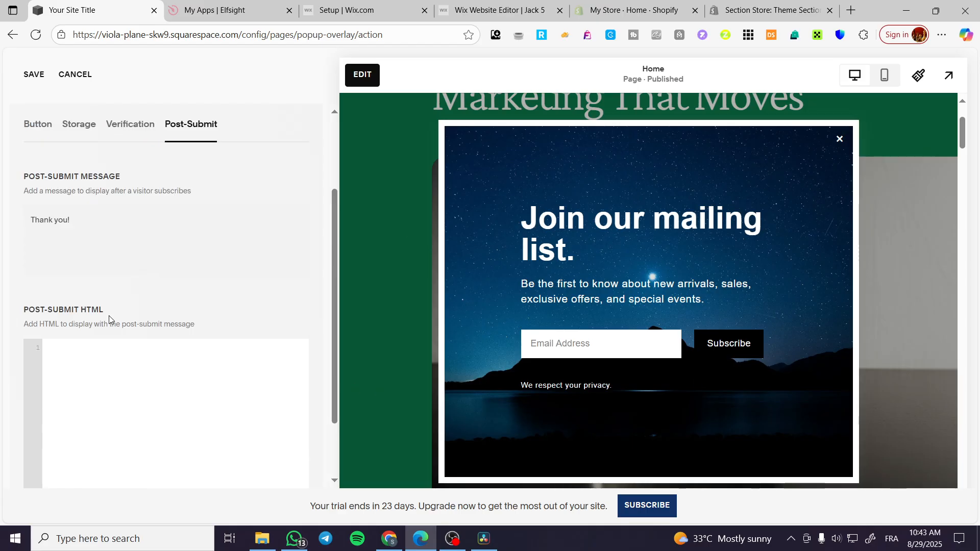
left_click(43, 77)
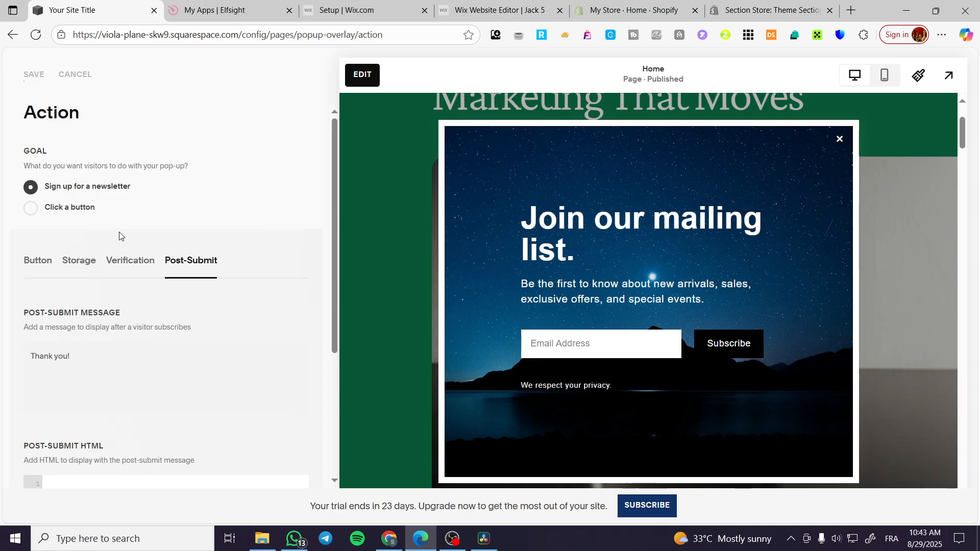
left_click(33, 77)
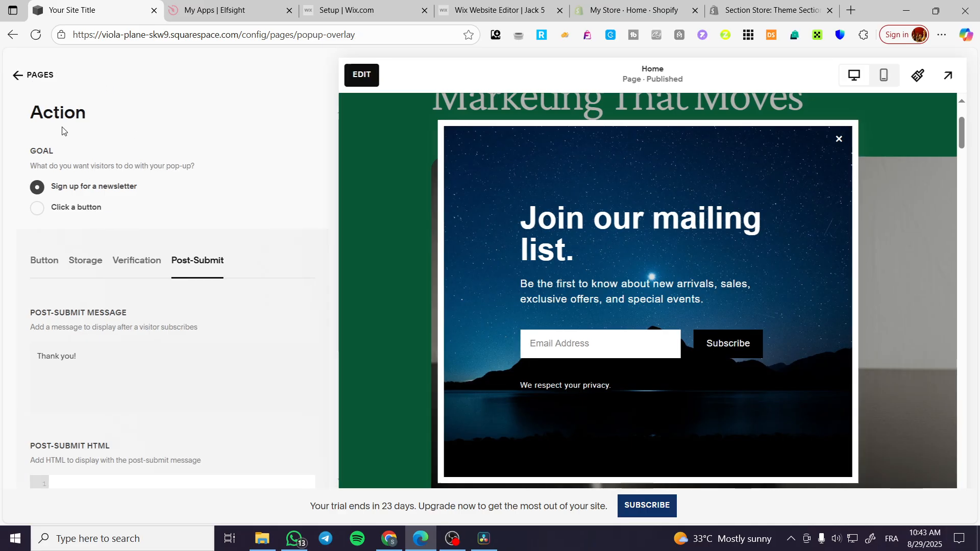
Review the pop-up's headline and body text in its Content settings, and return to the Promotional Pop-Up settings
scroll(168, 285, "down", 4)
left_click(77, 295)
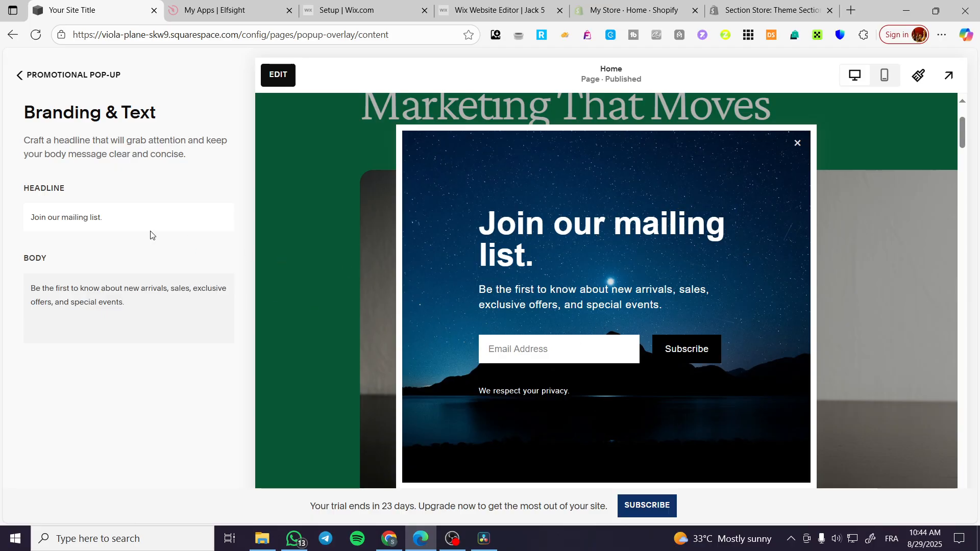
left_click(20, 75)
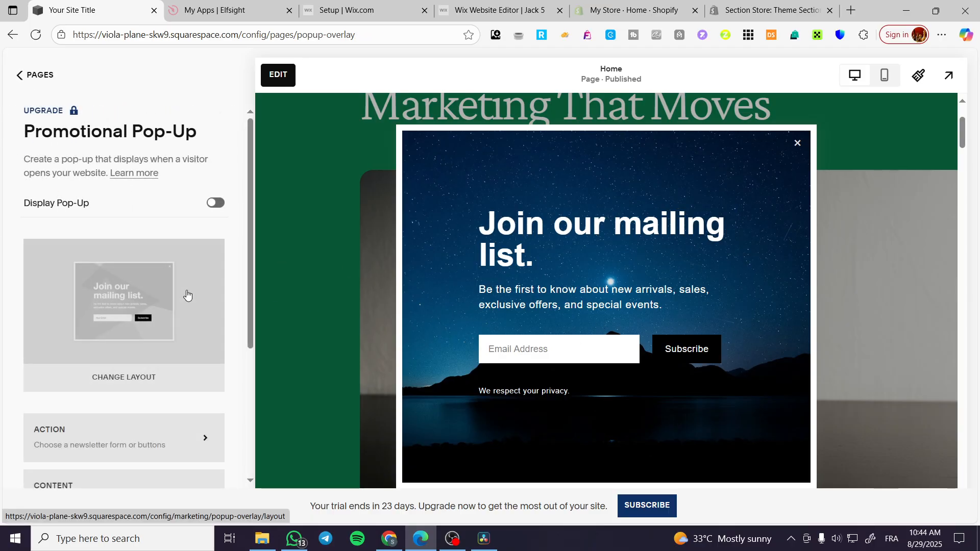
Open the pop-up's Display & Timing settings and look through its options
scroll(186, 293, "down", 3)
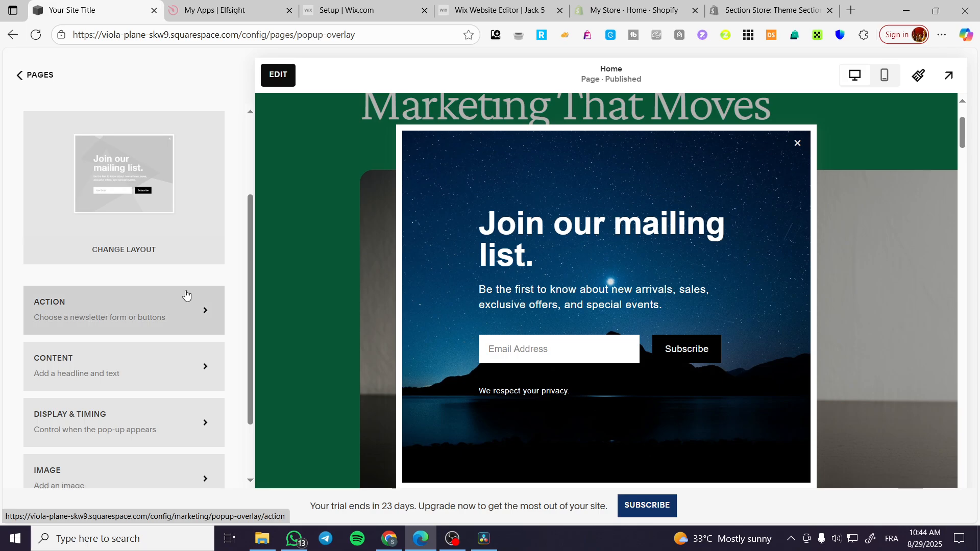
left_click(99, 434)
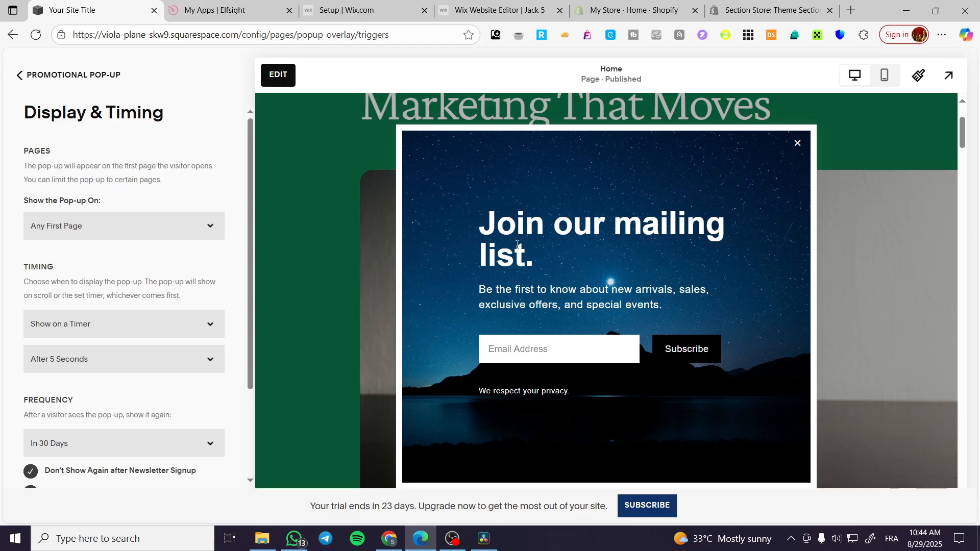
scroll(811, 307, "down", 1)
scroll(870, 324, "up", 2)
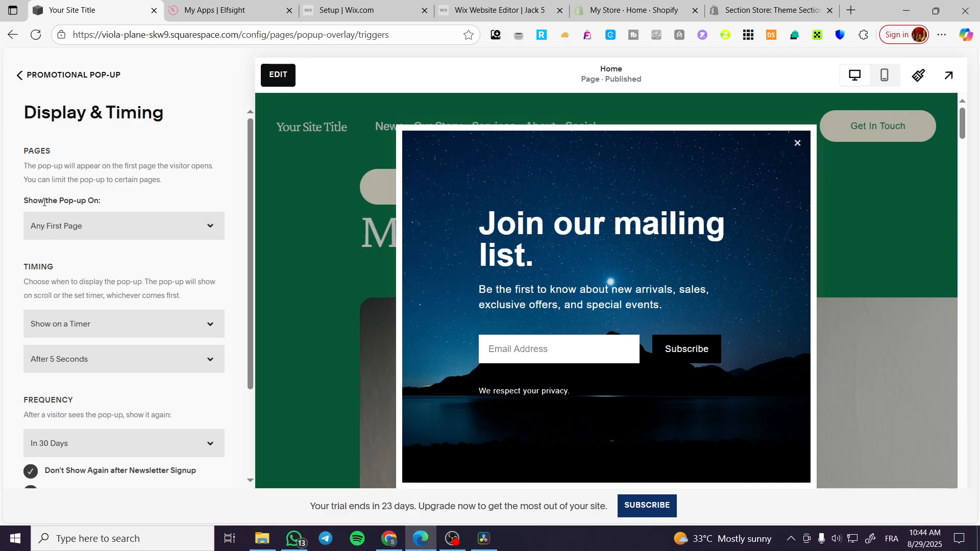
Try showing the pop-up on Only Certain Pages, view the selectable pages, and restore Any First Page
left_click(135, 230)
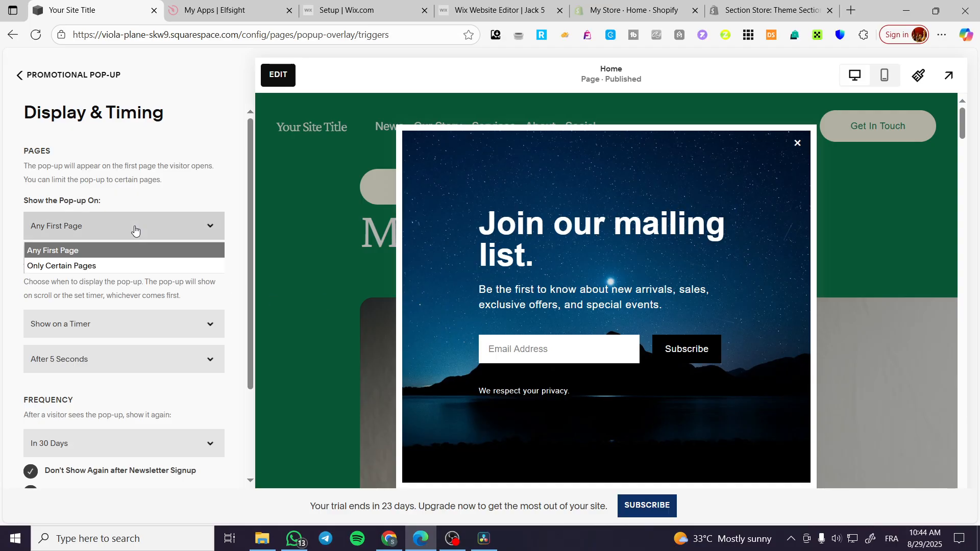
left_click(38, 266)
left_click(110, 262)
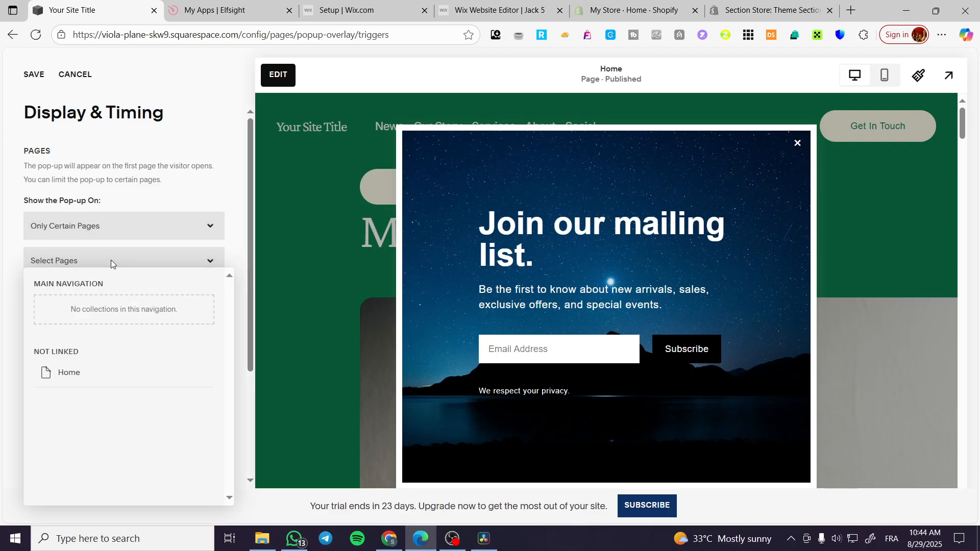
left_click(111, 259)
left_click(130, 225)
left_click(109, 249)
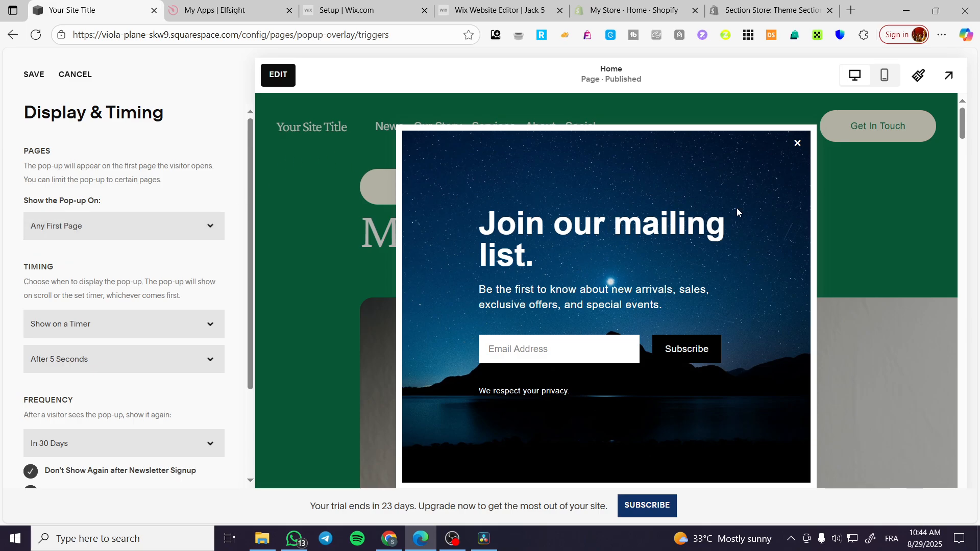
Try limiting the pop-up to the Home page through Only Certain Pages, and restore Any First Page
left_click(98, 240)
left_click(94, 265)
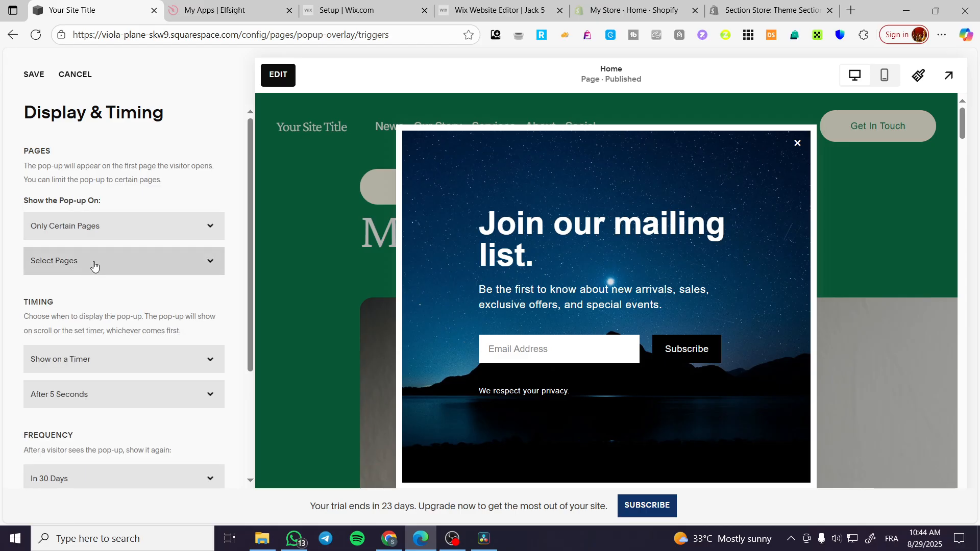
left_click(94, 265)
left_click(69, 372)
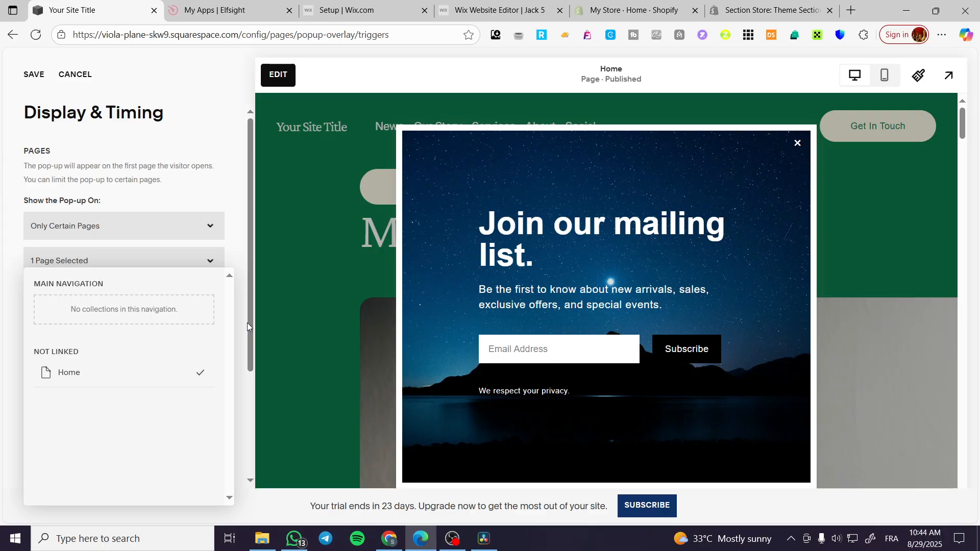
left_click(244, 310)
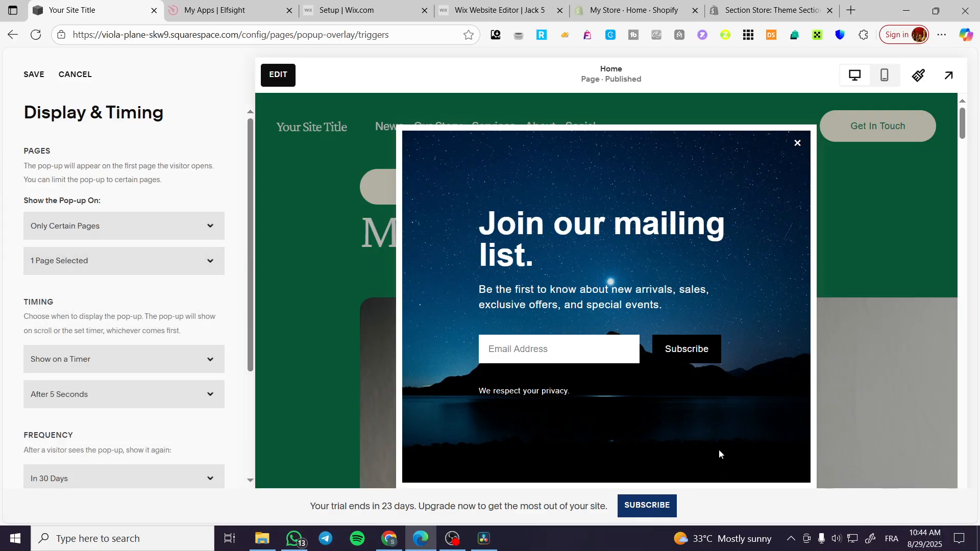
left_click(185, 225)
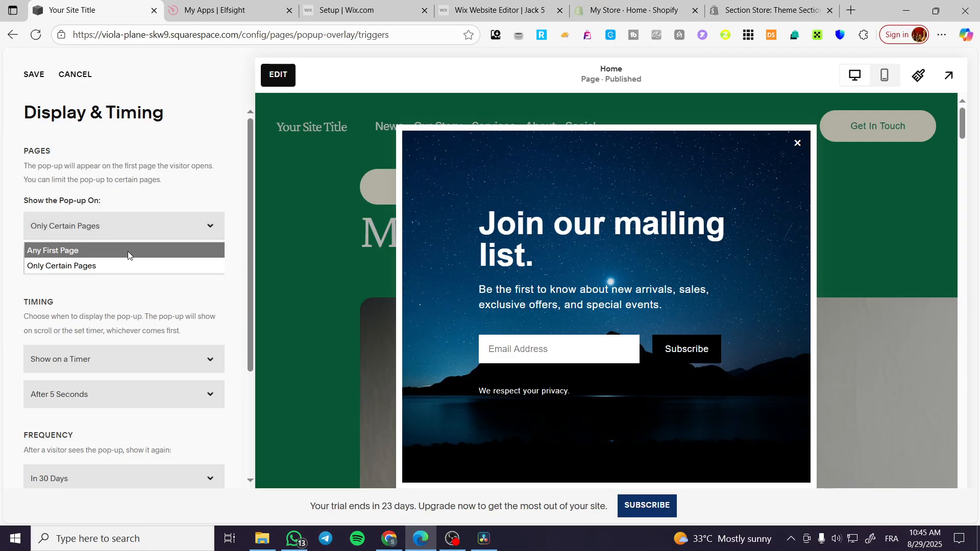
left_click(127, 250)
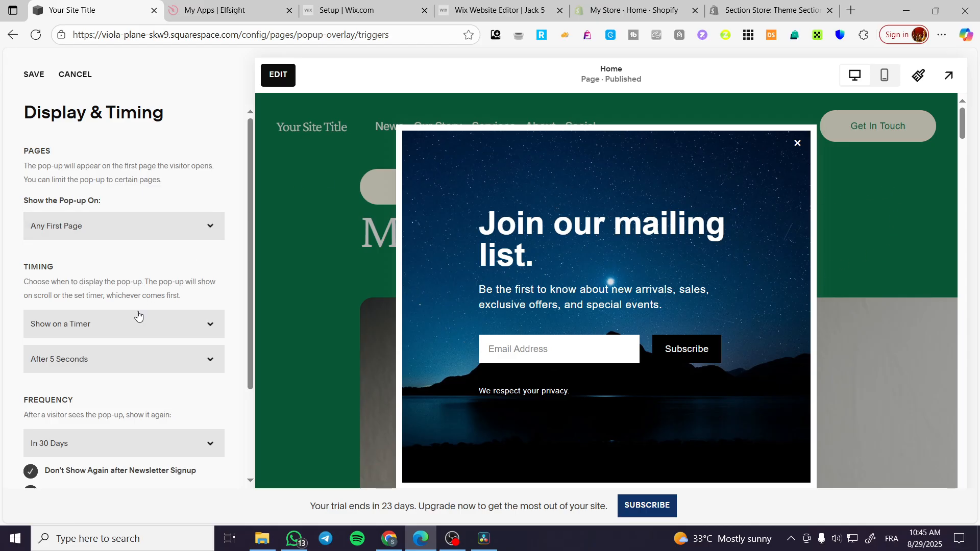
Keep the pop-up's timing at Show on a Timer, try After 10 Seconds, and restore After 5 Seconds
scroll(138, 312, "down", 1)
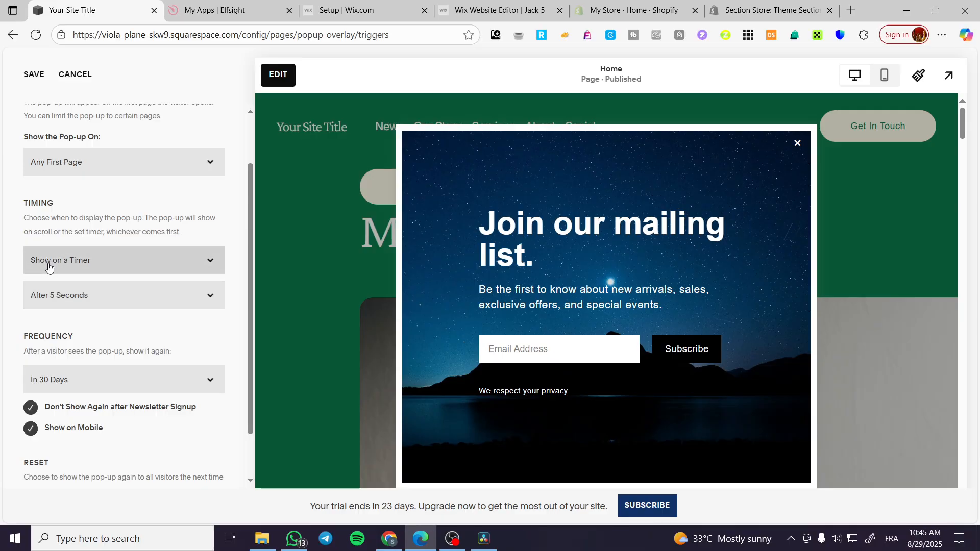
left_click(149, 269)
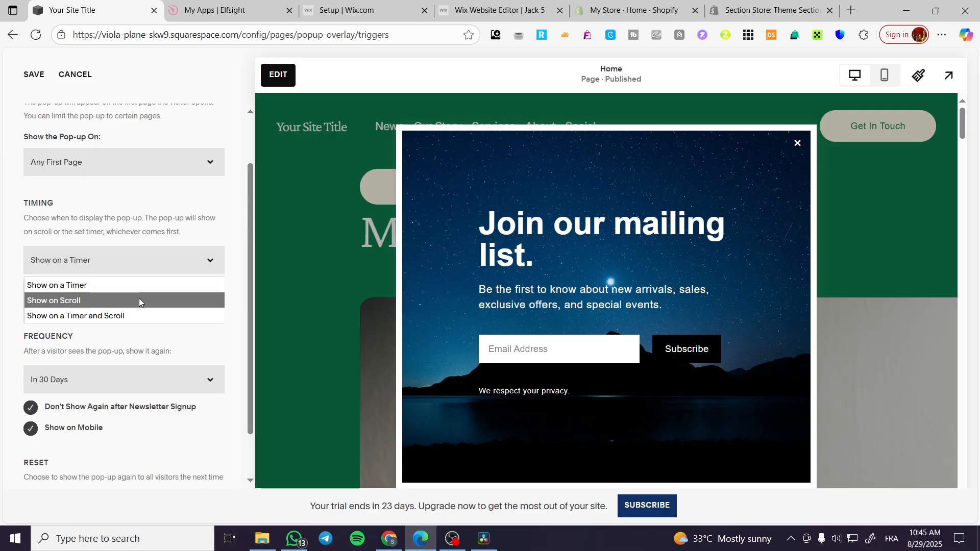
left_click(142, 284)
left_click(121, 300)
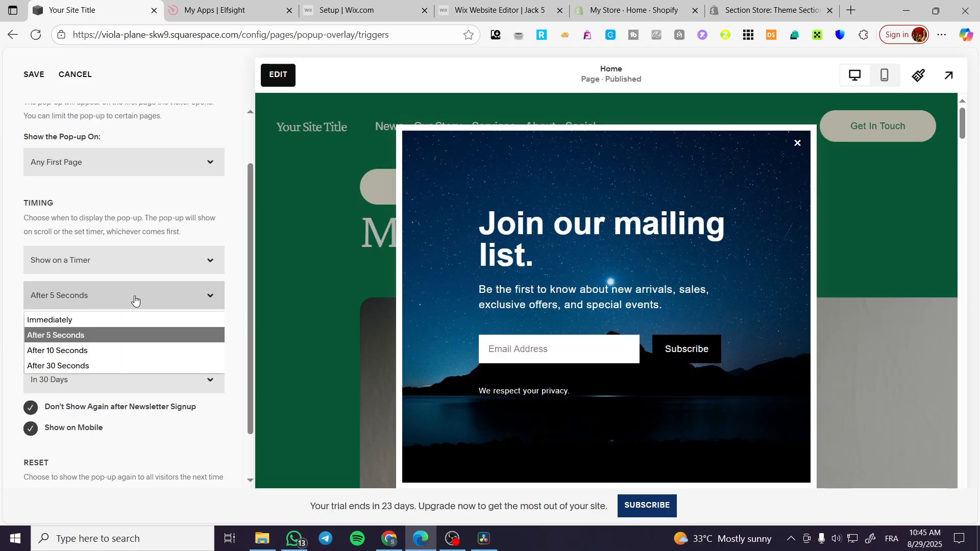
left_click(124, 348)
left_click(132, 298)
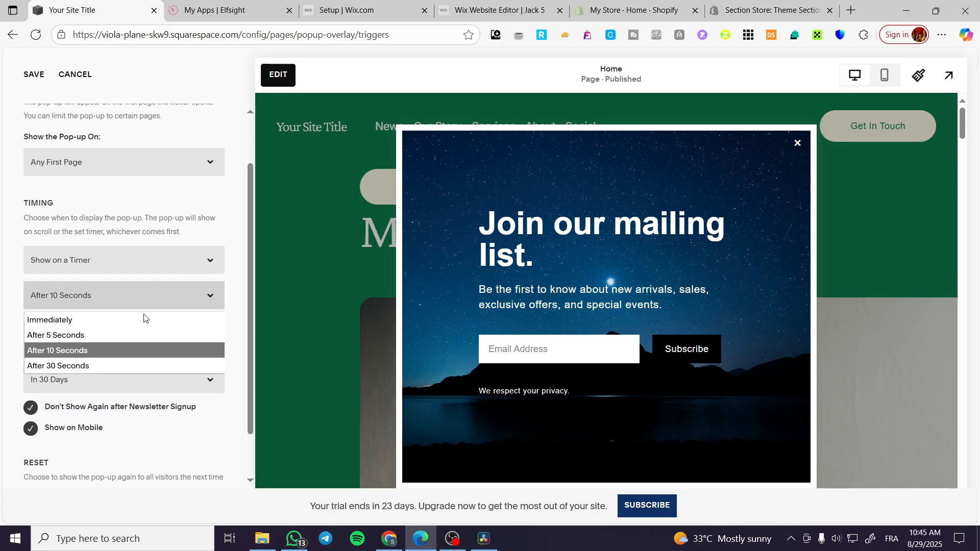
left_click(136, 330)
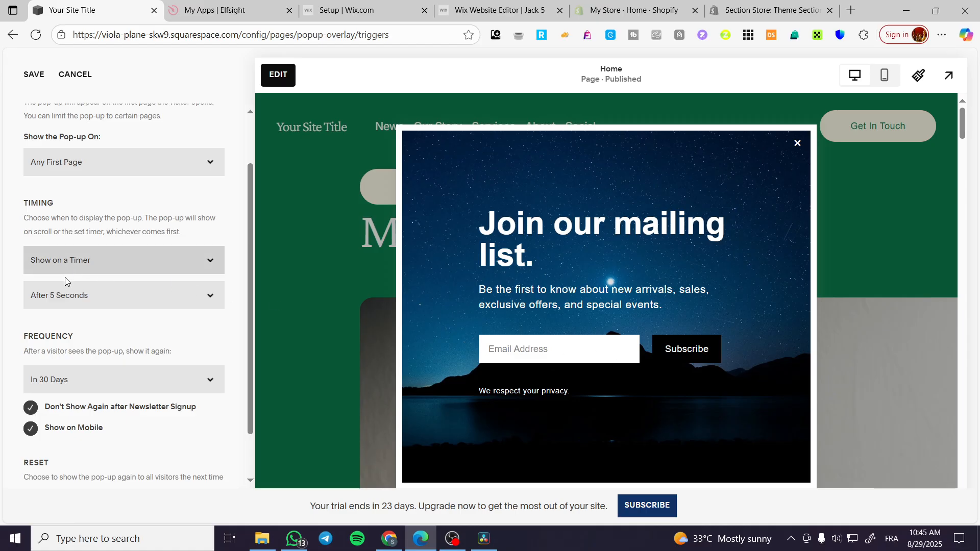
Check the pop-up's timing trigger and delay choices, keeping Show on a Timer and After 5 Seconds
left_click(98, 270)
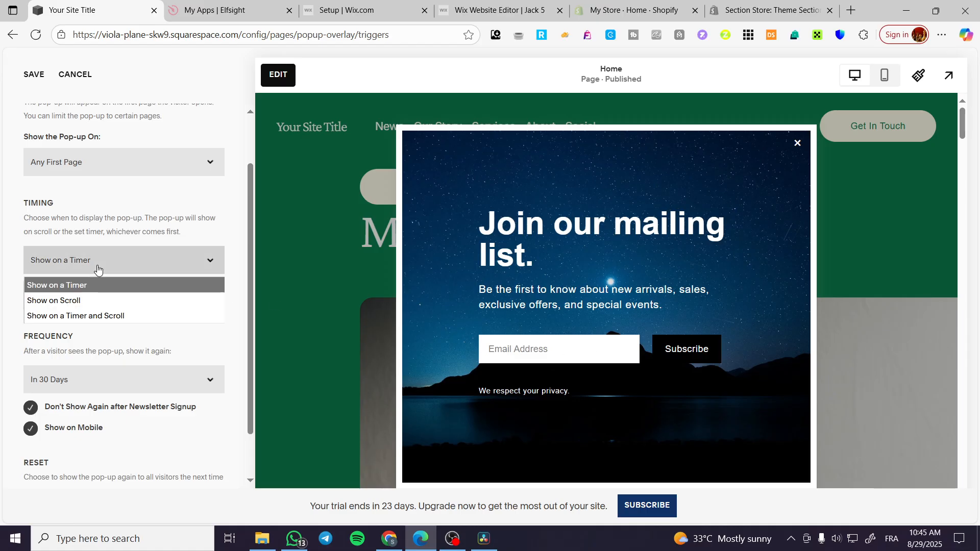
left_click(76, 285)
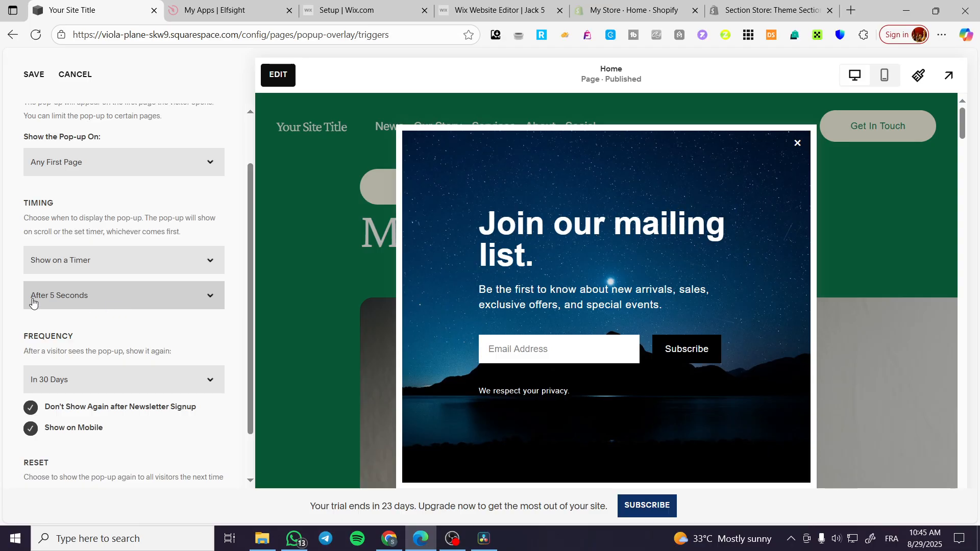
left_click(44, 302)
left_click(125, 305)
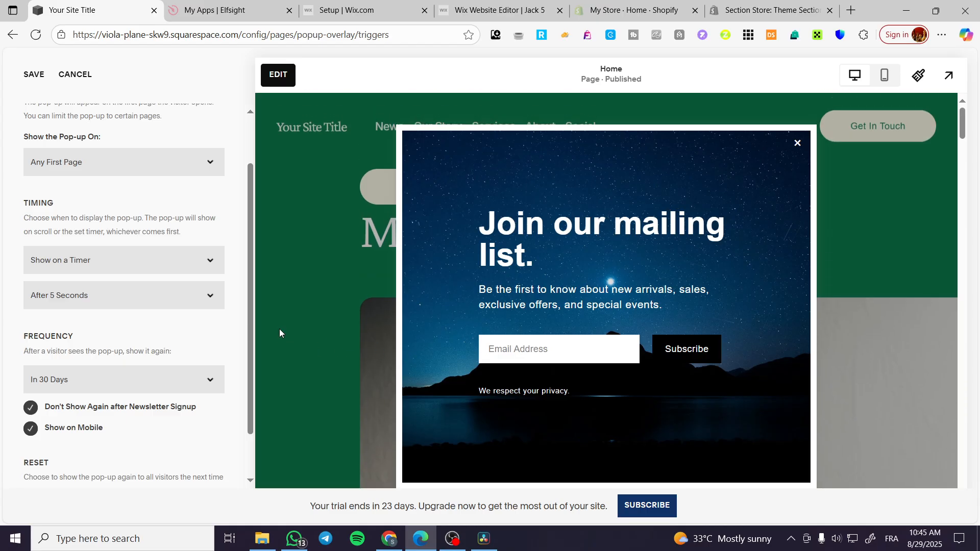
Set the pop-up's frequency to show again The Next Day after a visitor sees it
scroll(135, 336, "down", 2)
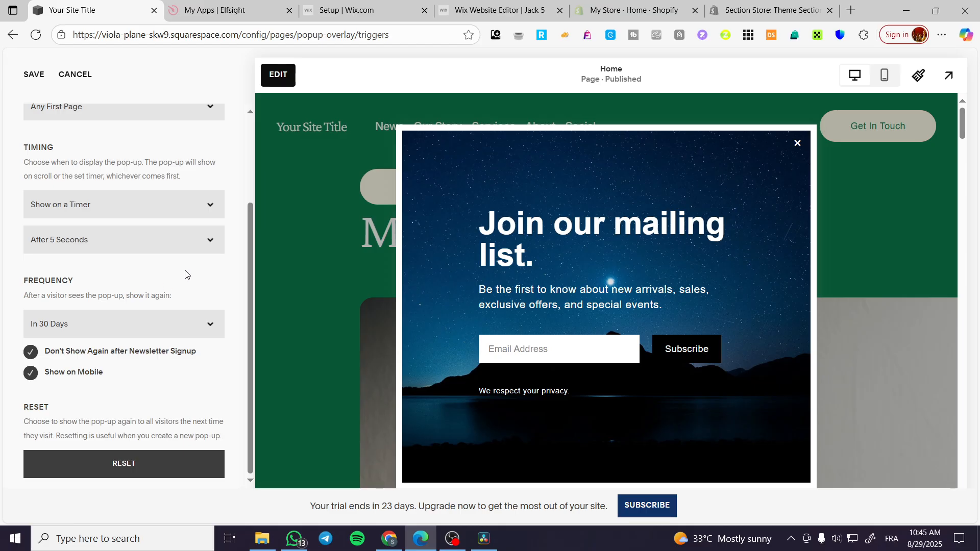
left_click(187, 327)
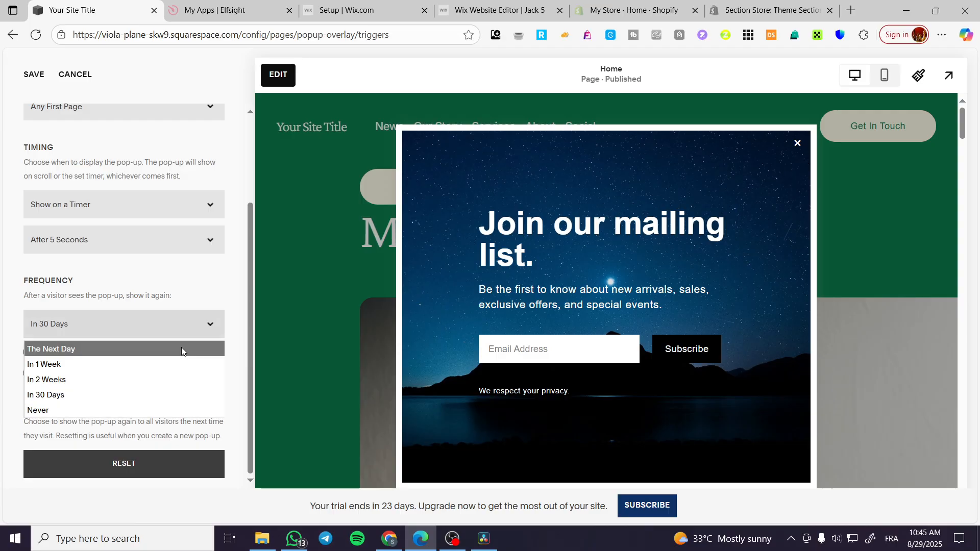
left_click(182, 349)
left_click(131, 327)
left_click(131, 327)
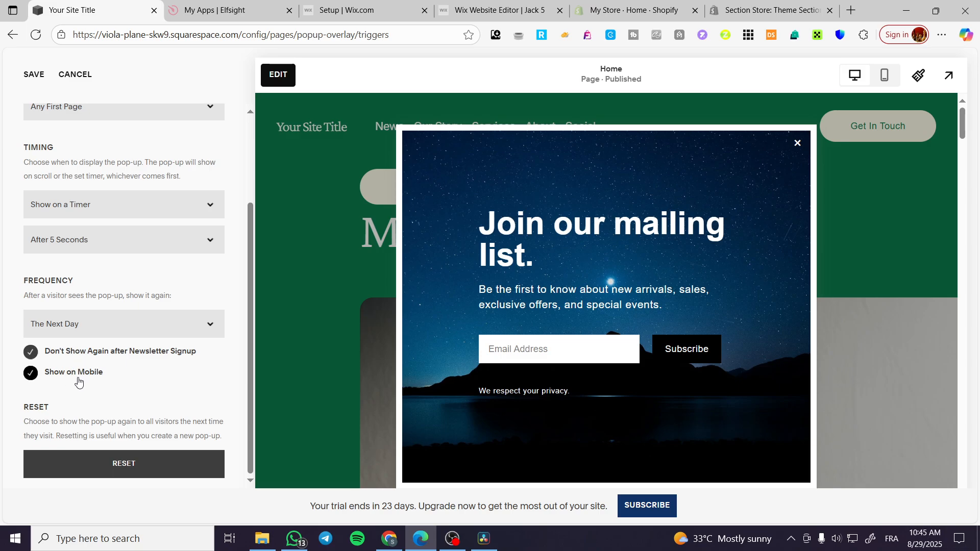
scroll(83, 340, "up", 3)
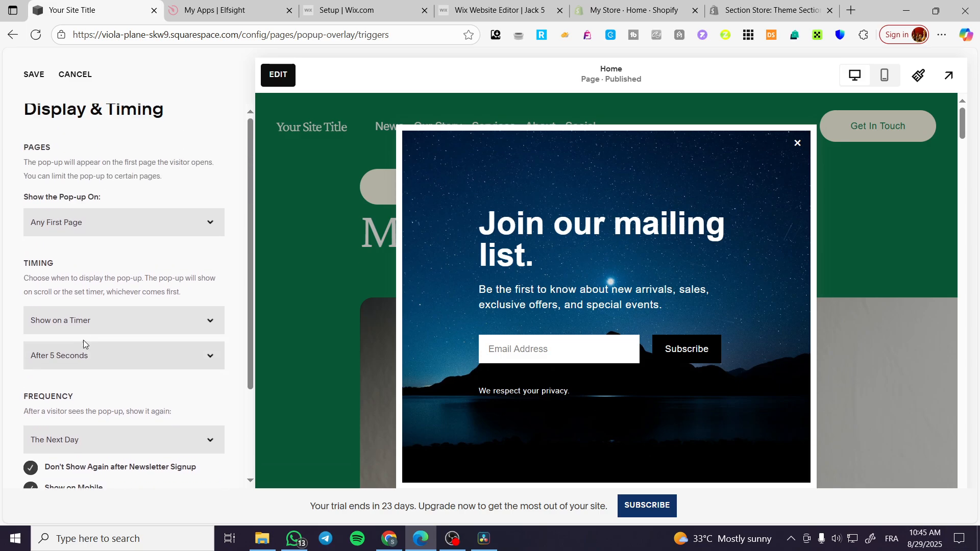
Save the pop-up's display and timing settings, and check its Image settings without changing the current image
left_click(43, 81)
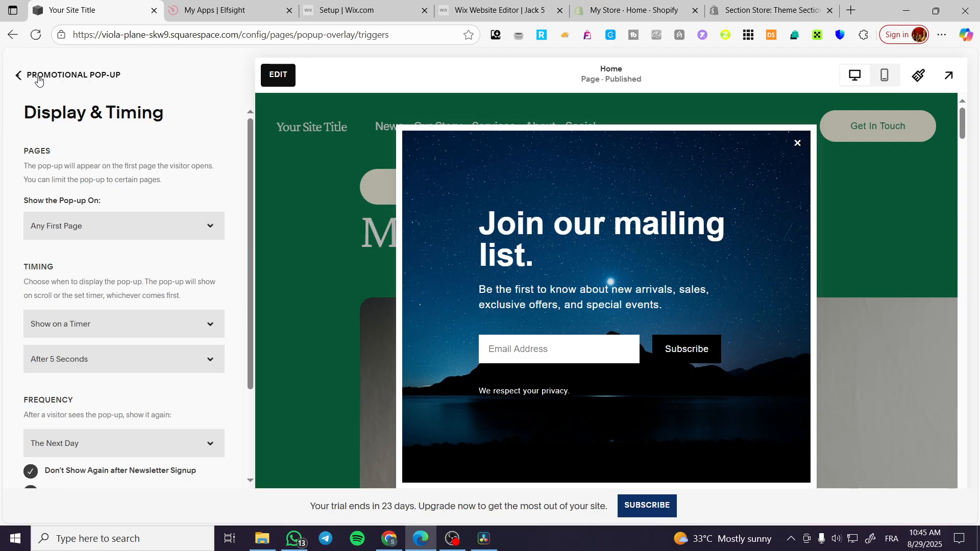
scroll(124, 277, "down", 4)
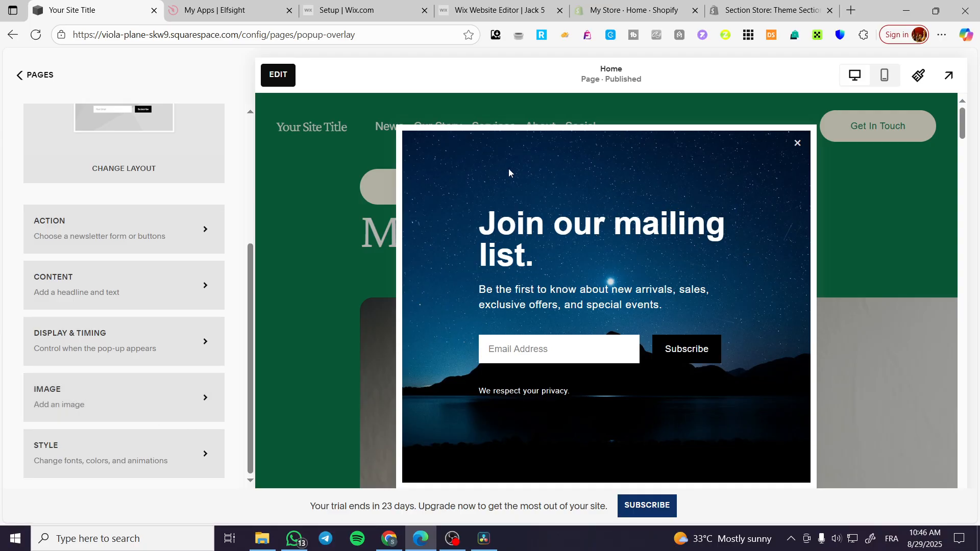
left_click(76, 417)
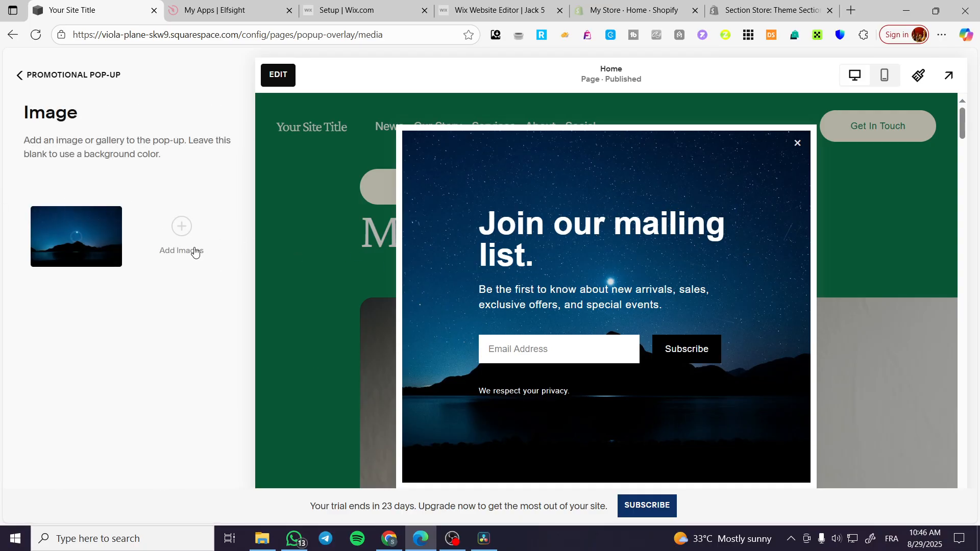
left_click(69, 75)
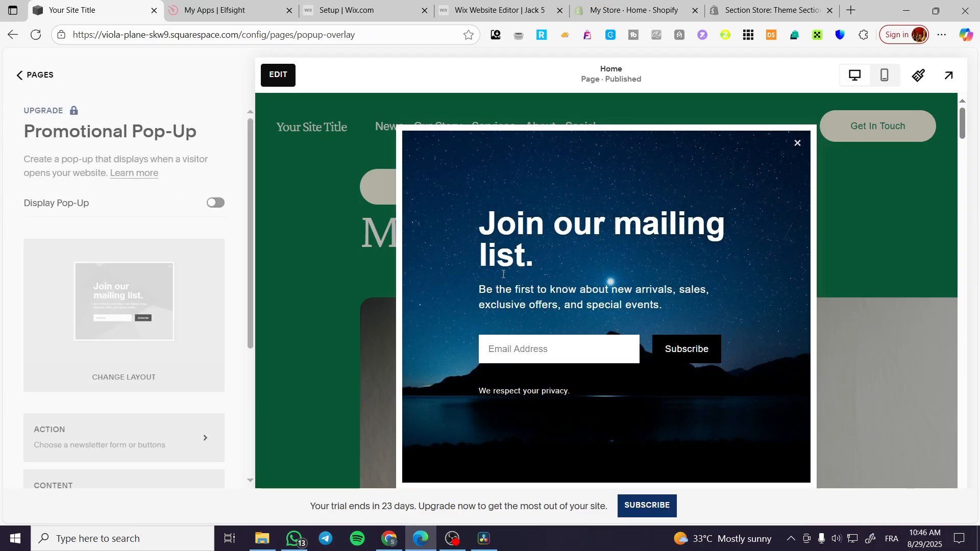
Try Auto Overlay Color for the imagery in the pop-up's style settings, and turn it back off
scroll(136, 459, "down", 4)
scroll(706, 372, "down", 5)
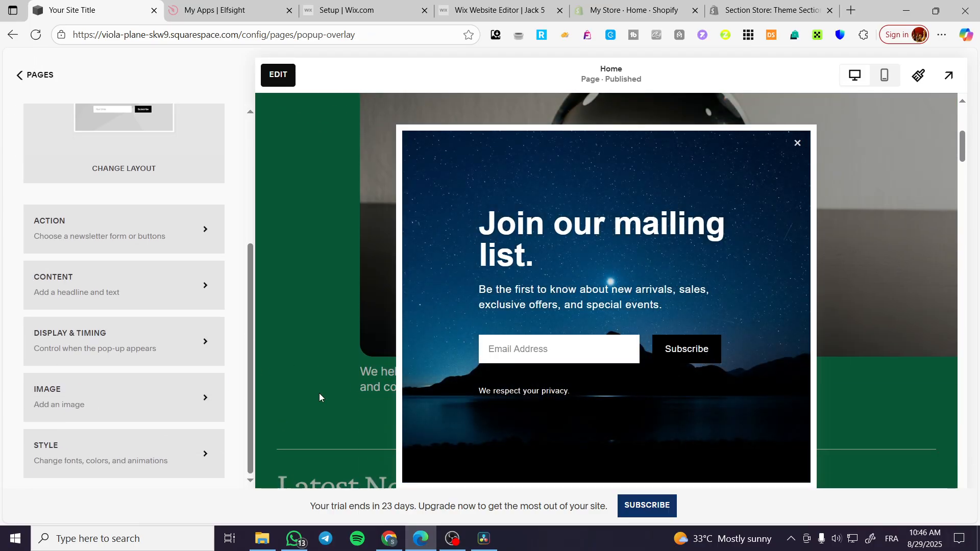
left_click(97, 447)
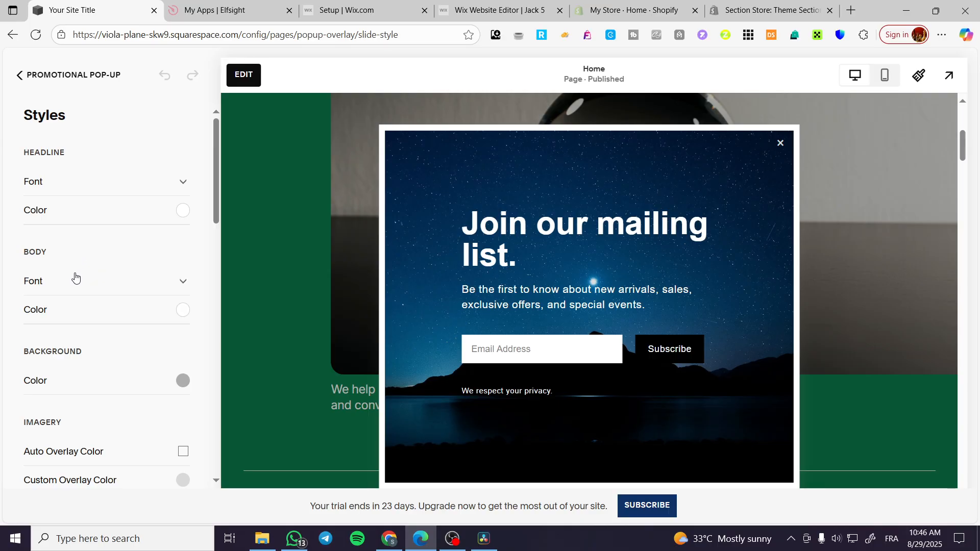
scroll(72, 325, "down", 1)
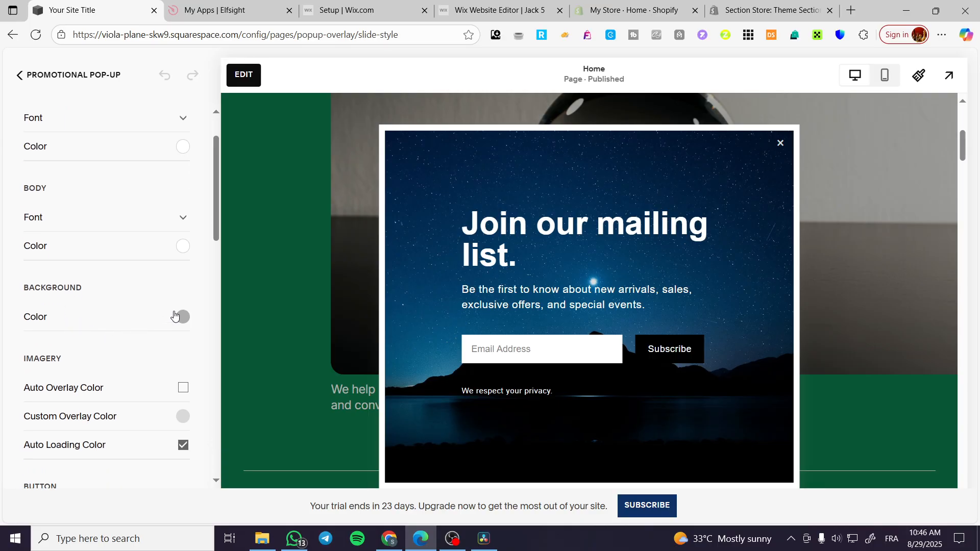
scroll(46, 395, "down", 1)
scroll(46, 399, "down", 1)
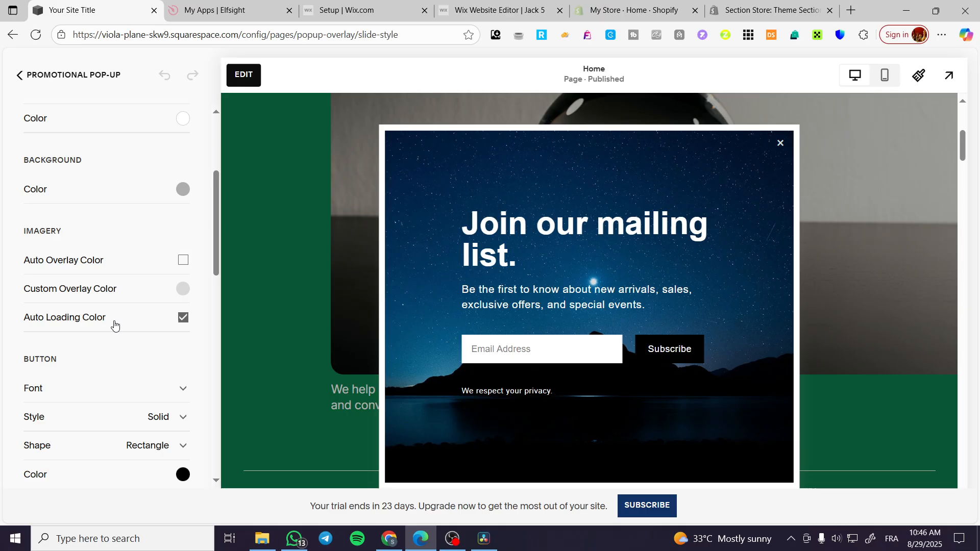
left_click(184, 262)
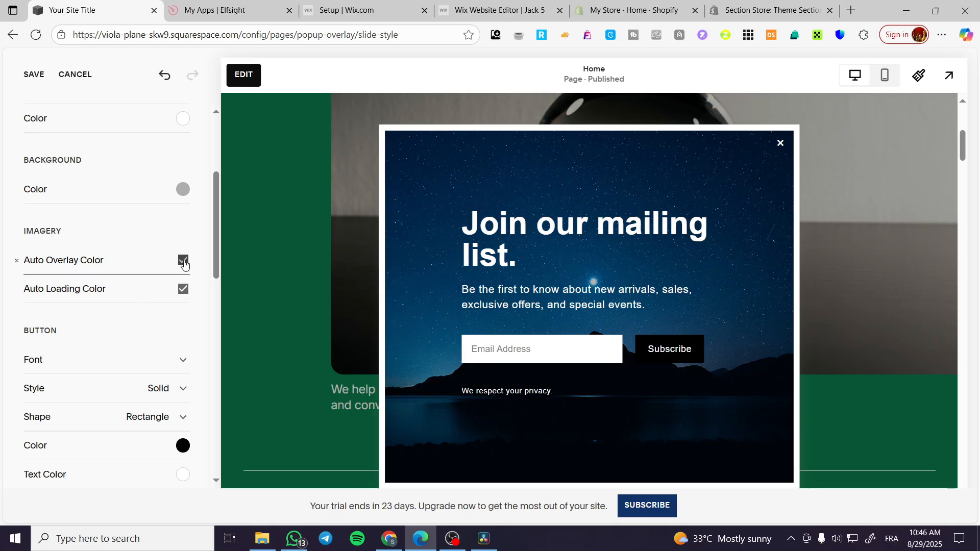
left_click(185, 262)
left_click(185, 261)
left_click(184, 262)
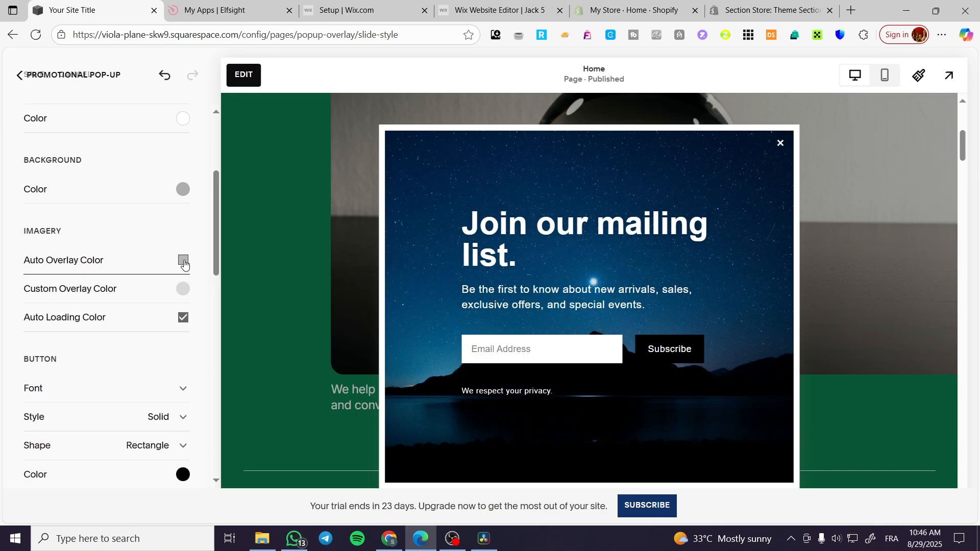
Review the pop-up's button, newsletter sign-up, and close button style options
scroll(102, 385, "down", 3)
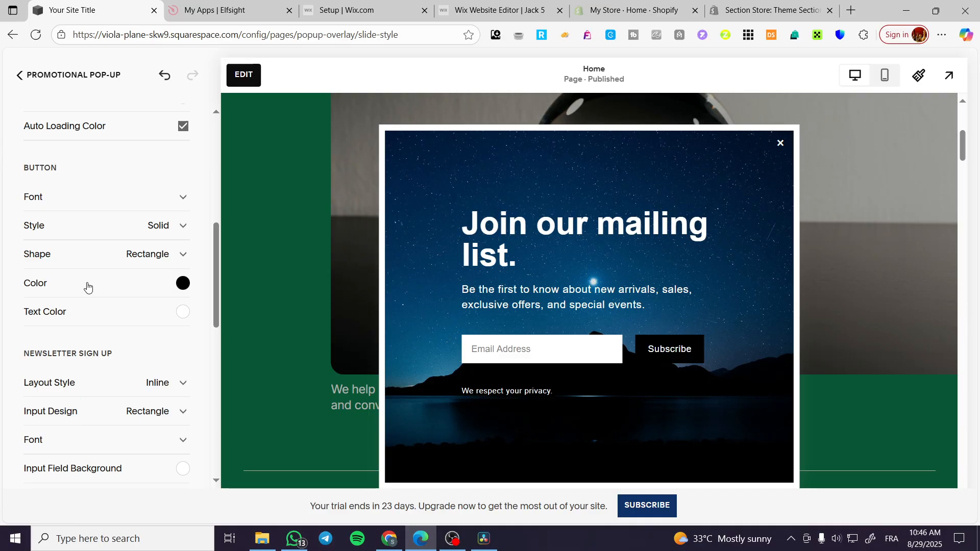
scroll(66, 334, "down", 3)
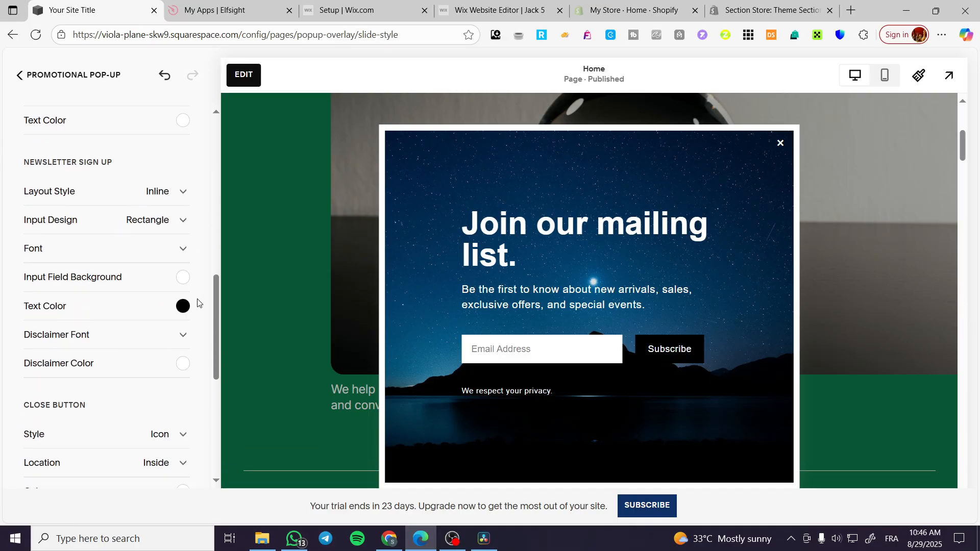
left_click_drag(215, 290, 194, 126)
Turn on Display Pop-Up for the promotional pop-up and save the change
left_click(41, 77)
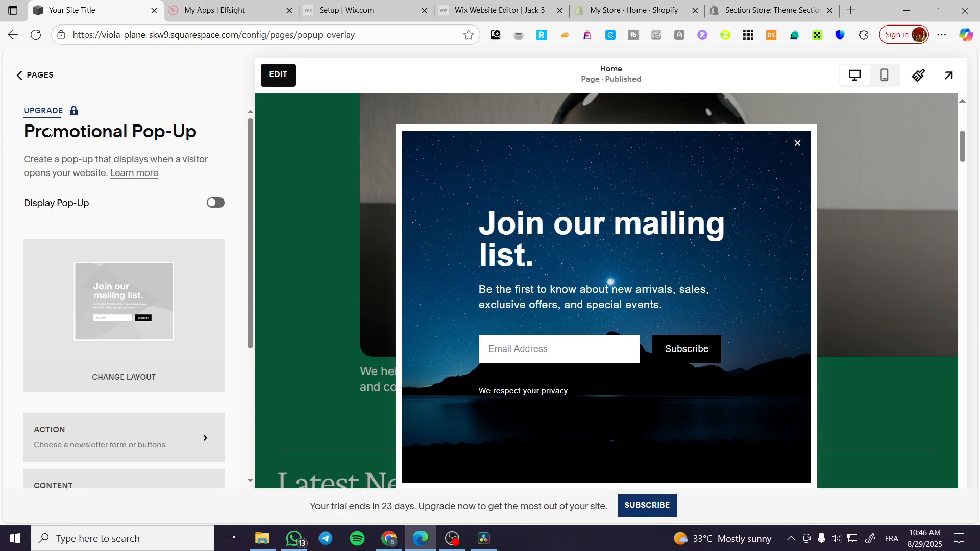
left_click(215, 203)
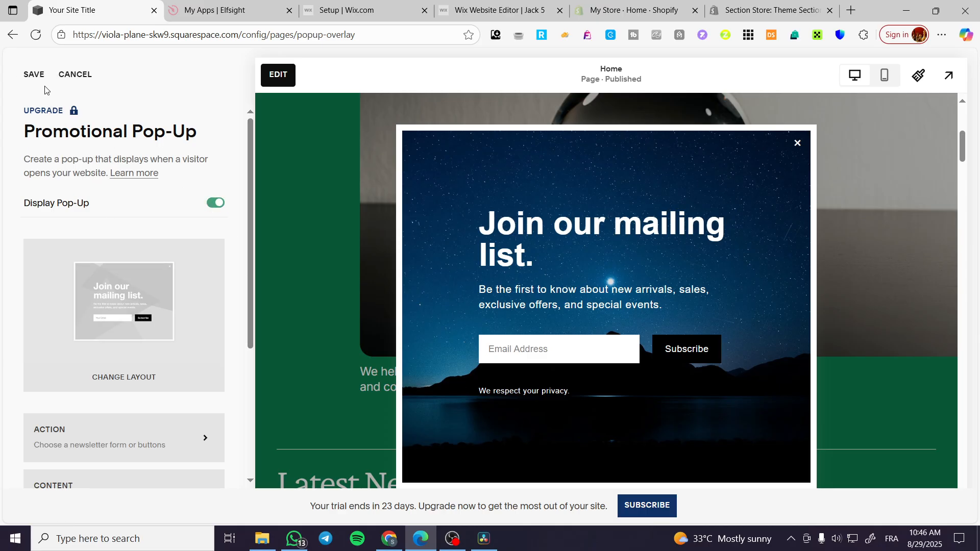
left_click(34, 76)
Leave the promotional pop-up settings and return to the site's Home dashboard
left_click(45, 74)
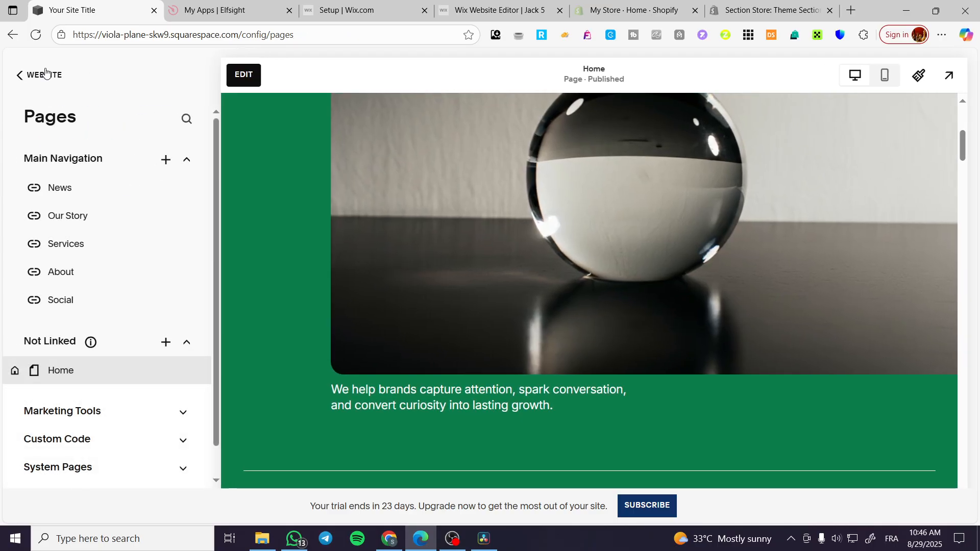
left_click(41, 75)
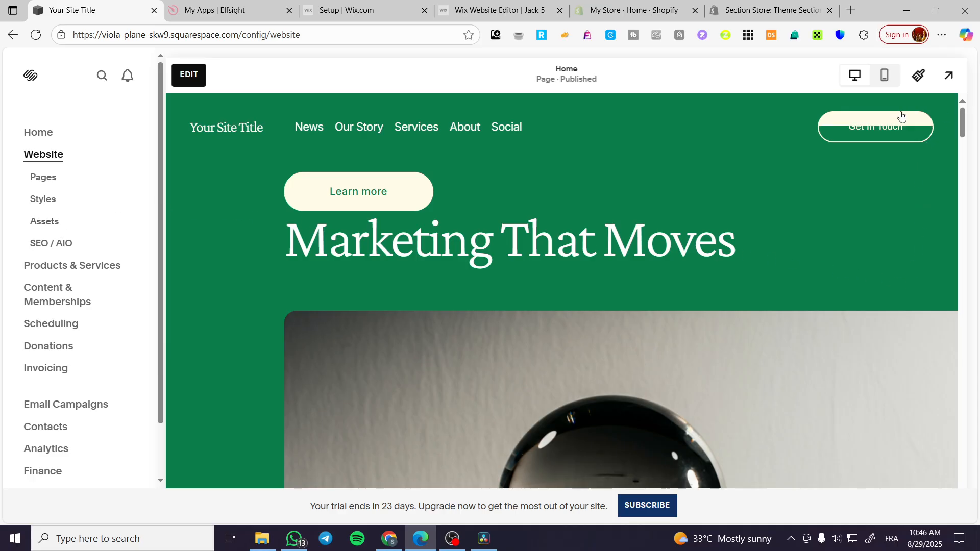
left_click(41, 133)
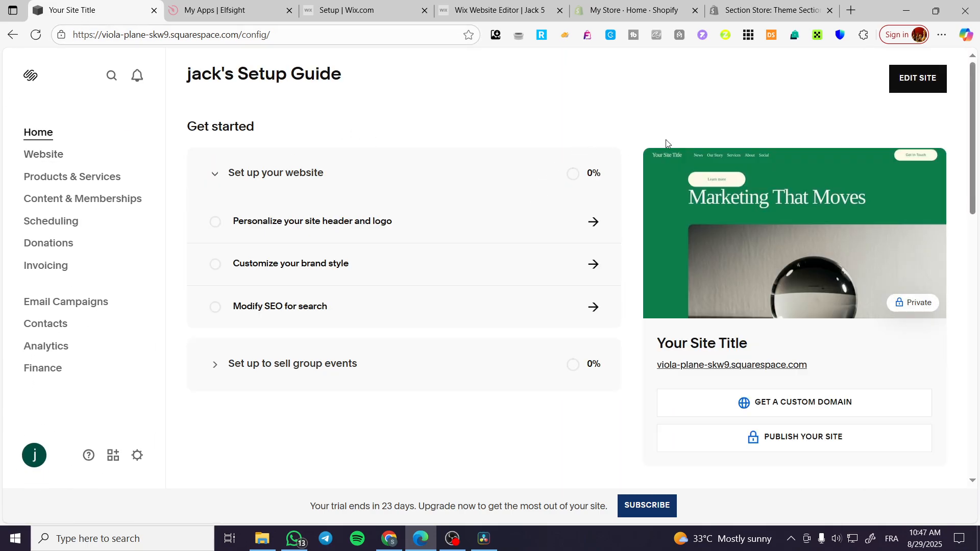